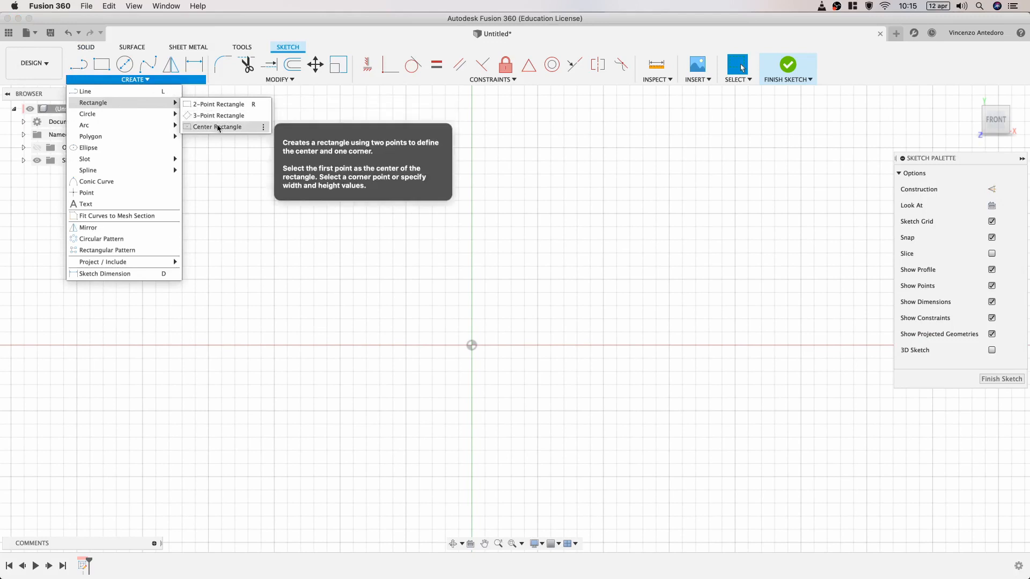
- Sketch a center rectangle about 40 mm wide, centred on the vertical axis with its bottom edge on the origin
{"action": "left_click", "coordinate": [472, 266]}
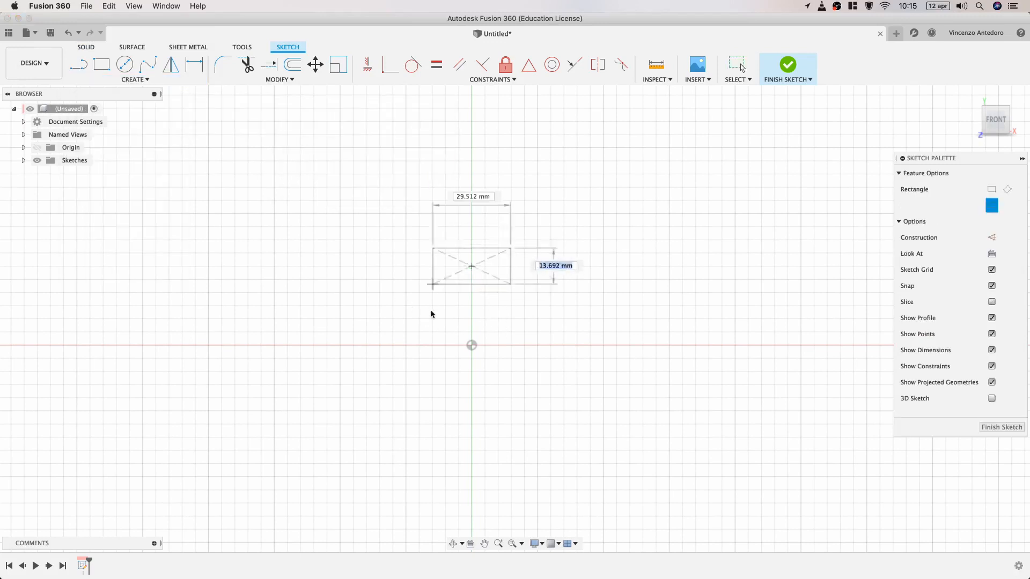
{"action": "left_click", "coordinate": [416, 346]}
{"action": "right_click", "coordinate": [417, 344]}
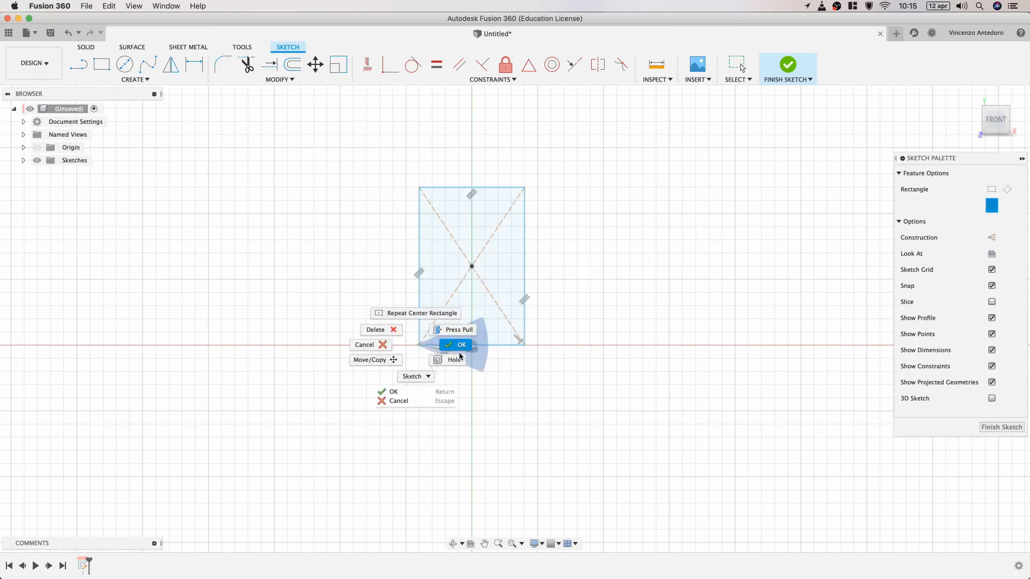
{"action": "left_click", "coordinate": [459, 347]}
- Dimension the width of the rectangle's bottom edge as 40 mm
{"action": "left_click", "coordinate": [196, 65]}
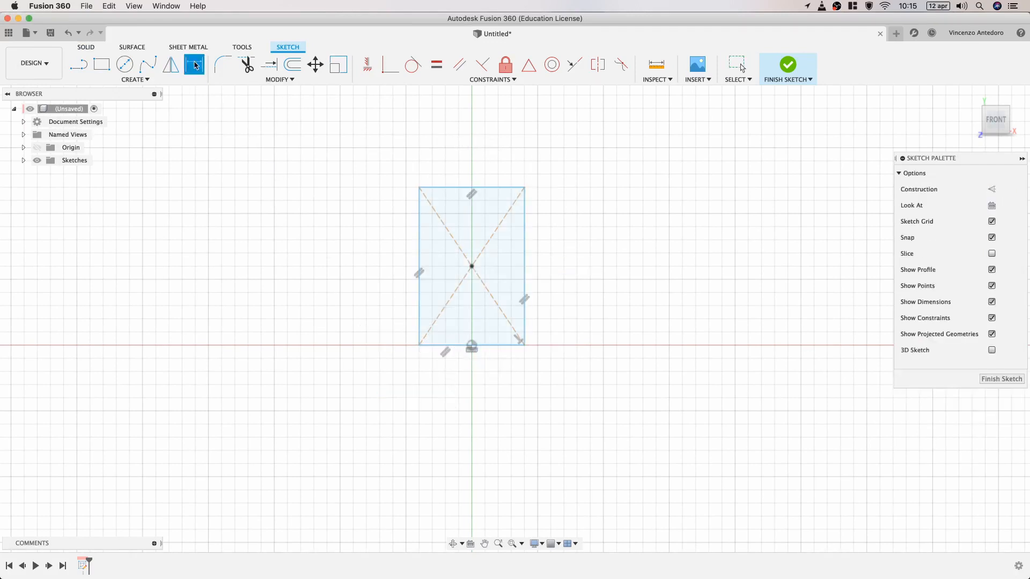
{"action": "left_click", "coordinate": [444, 347]}
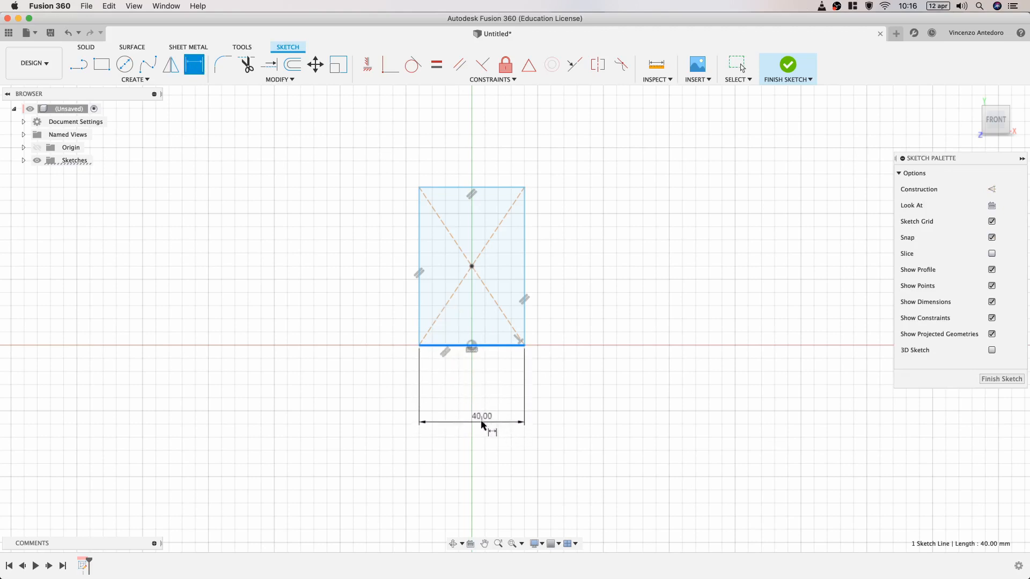
{"action": "left_click", "coordinate": [481, 422]}
{"action": "key", "text": "Return"}
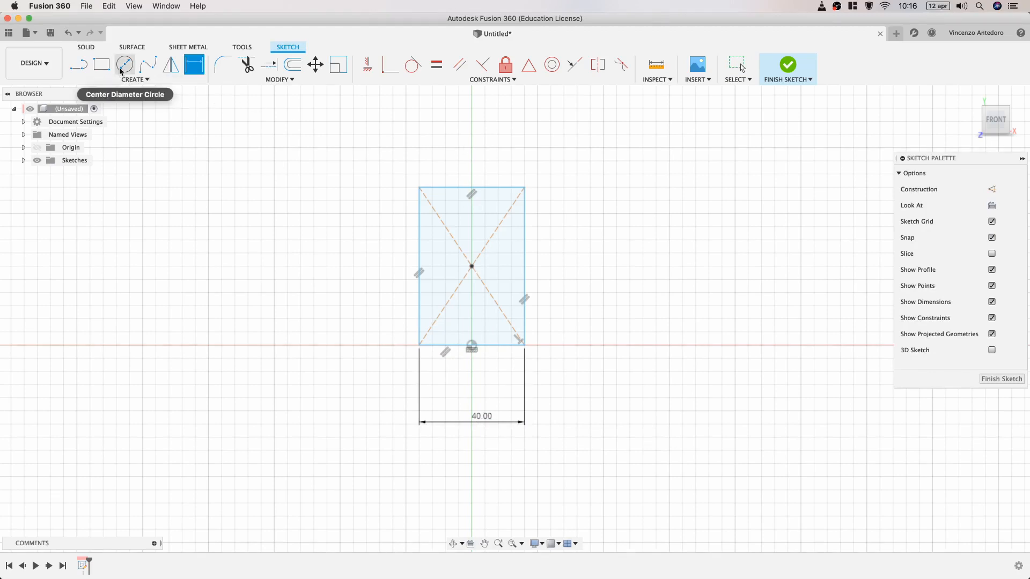
- Draw a 3-point arc between the rectangle's two upper corners, bulging upward above the top edge
{"action": "left_click", "coordinate": [78, 64]}
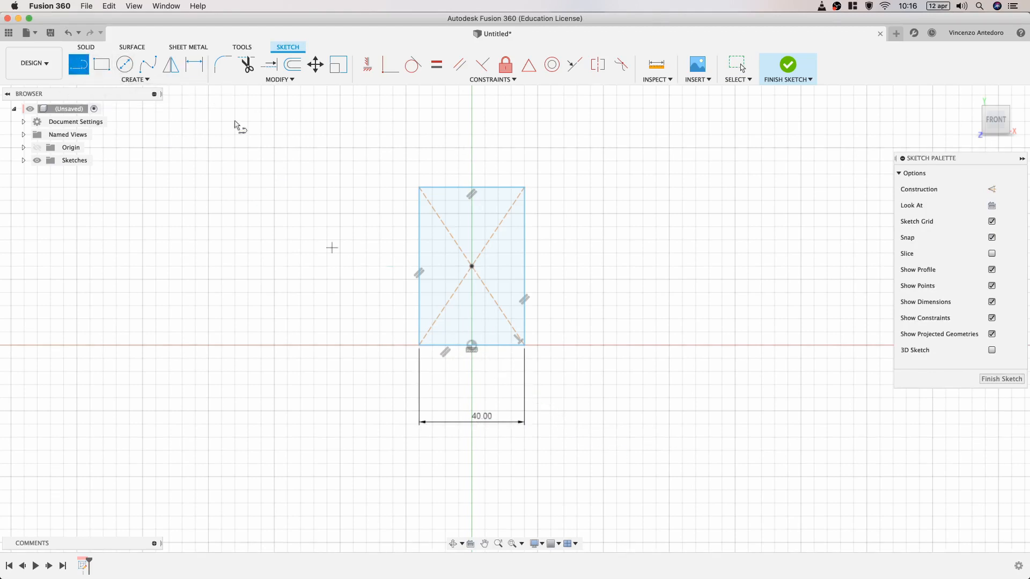
{"action": "left_click", "coordinate": [134, 79]}
{"action": "mouse_move", "coordinate": [122, 130]}
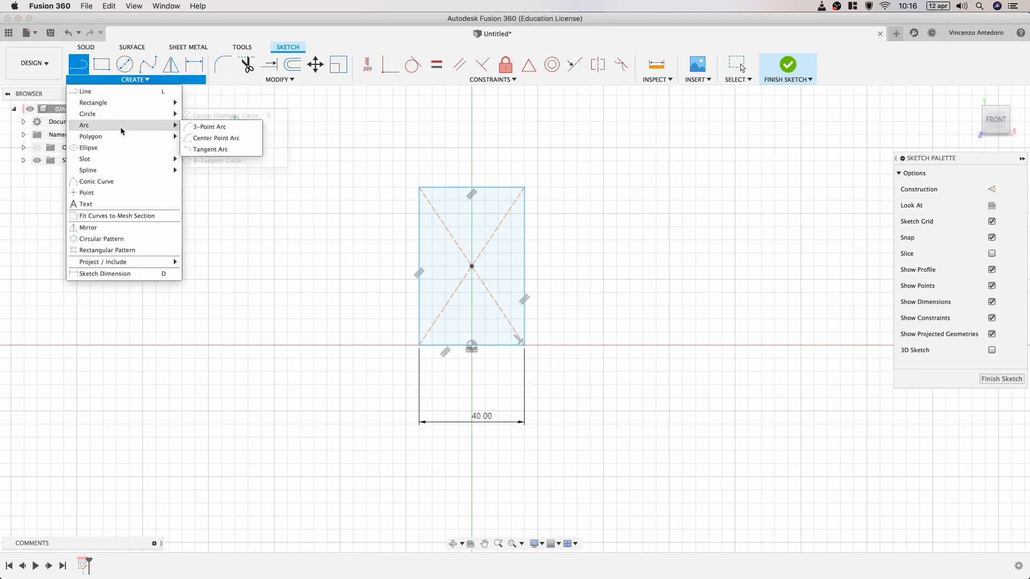
{"action": "left_click", "coordinate": [206, 126]}
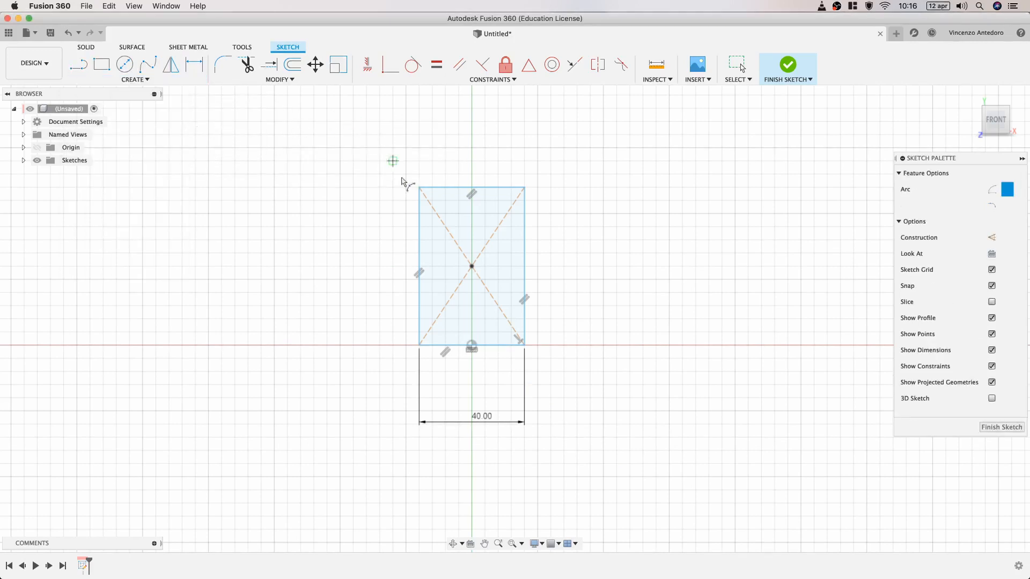
{"action": "left_click", "coordinate": [420, 187]}
{"action": "left_click", "coordinate": [524, 188]}
{"action": "right_click", "coordinate": [466, 161]}
{"action": "left_click", "coordinate": [504, 162]}
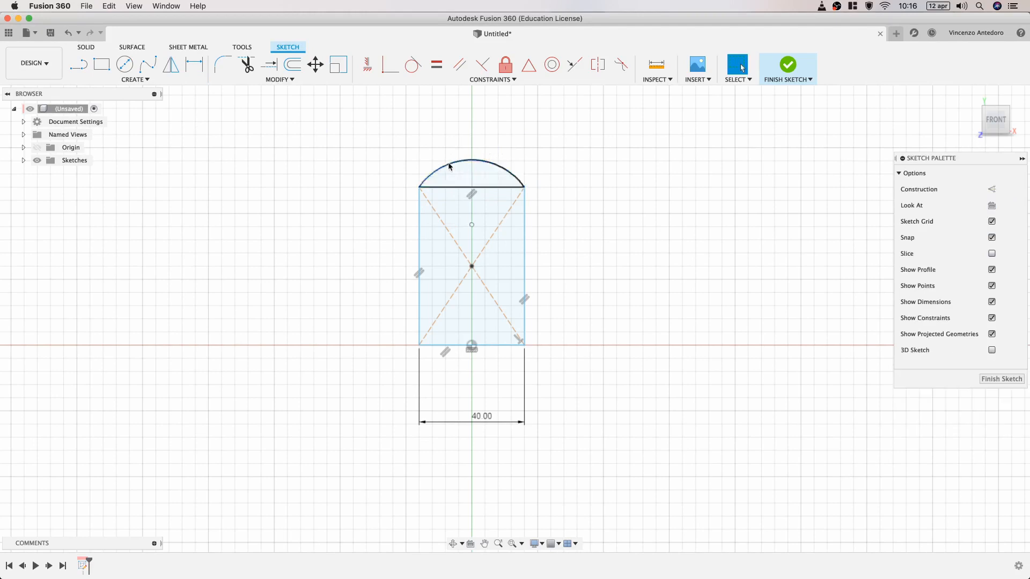
- Sketch a circle about 18 mm in diameter on the vertical axis in the lower part of the rectangle
{"action": "left_click", "coordinate": [123, 64]}
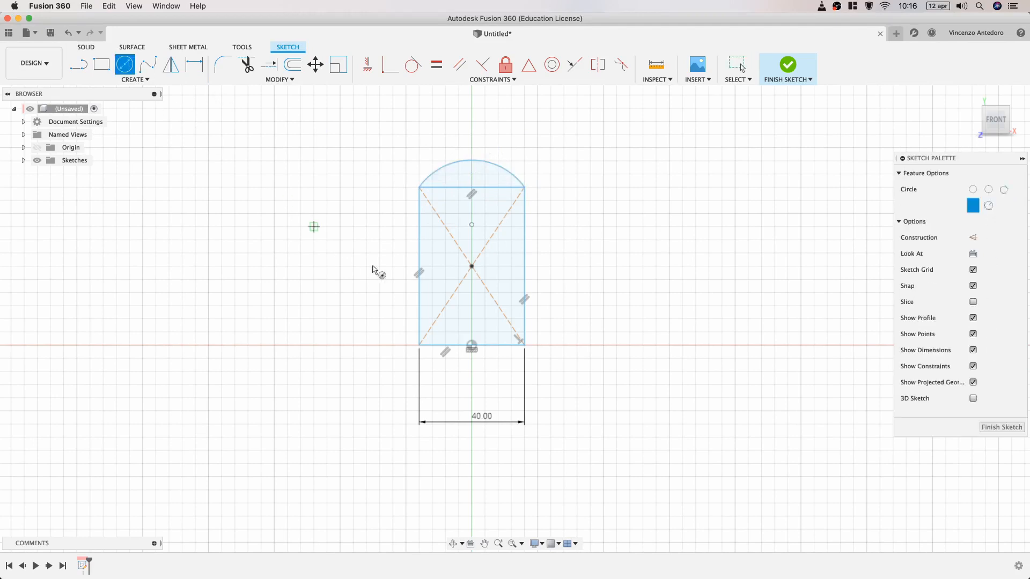
{"action": "left_click", "coordinate": [471, 306]}
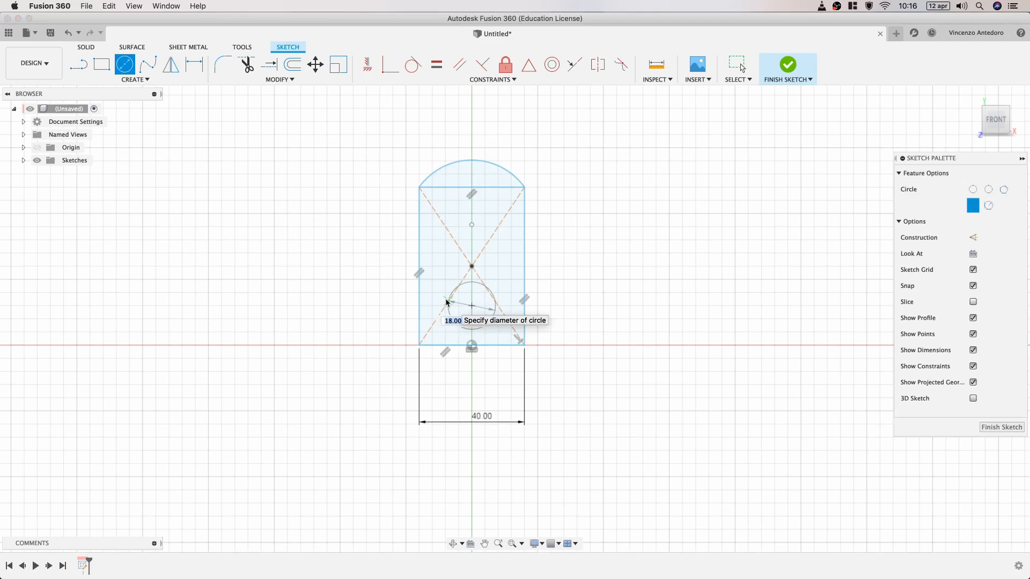
{"action": "left_click", "coordinate": [446, 302]}
{"action": "key", "text": "Escape"}
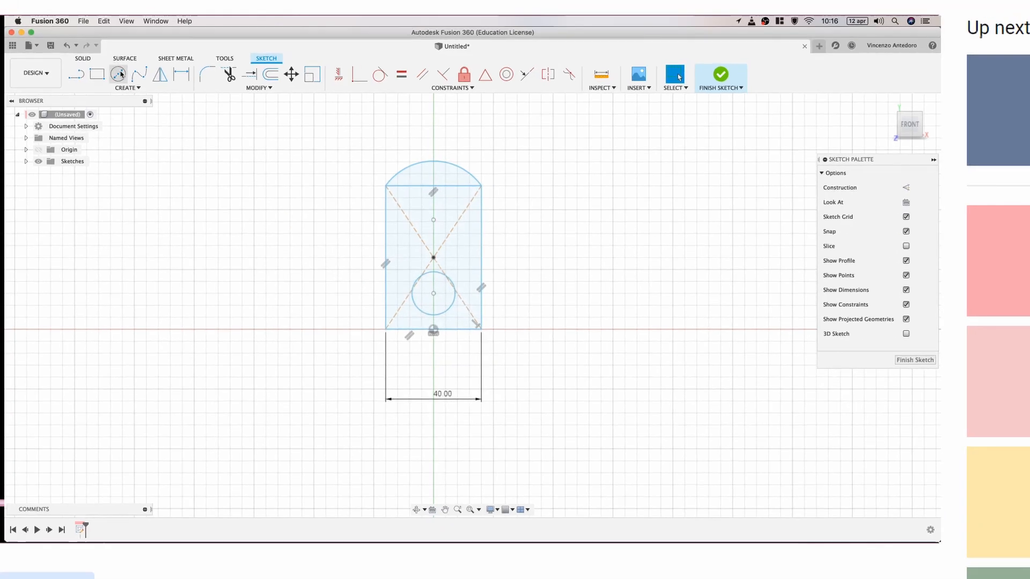
- Draw an upward-curving three point arc slot across the upper half of the rectangle, above the circle
{"action": "left_click", "coordinate": [135, 80]}
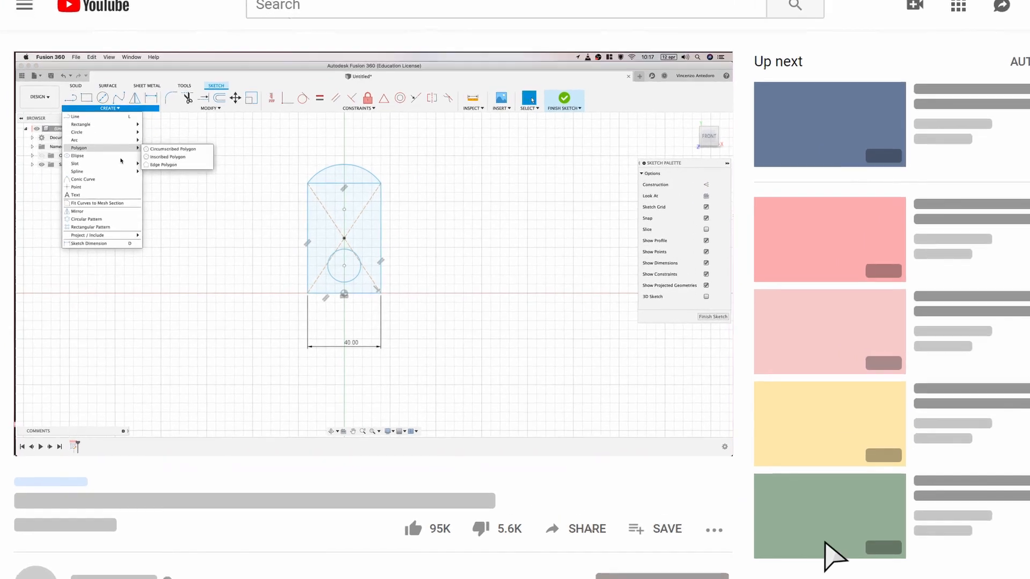
{"action": "mouse_move", "coordinate": [115, 165]}
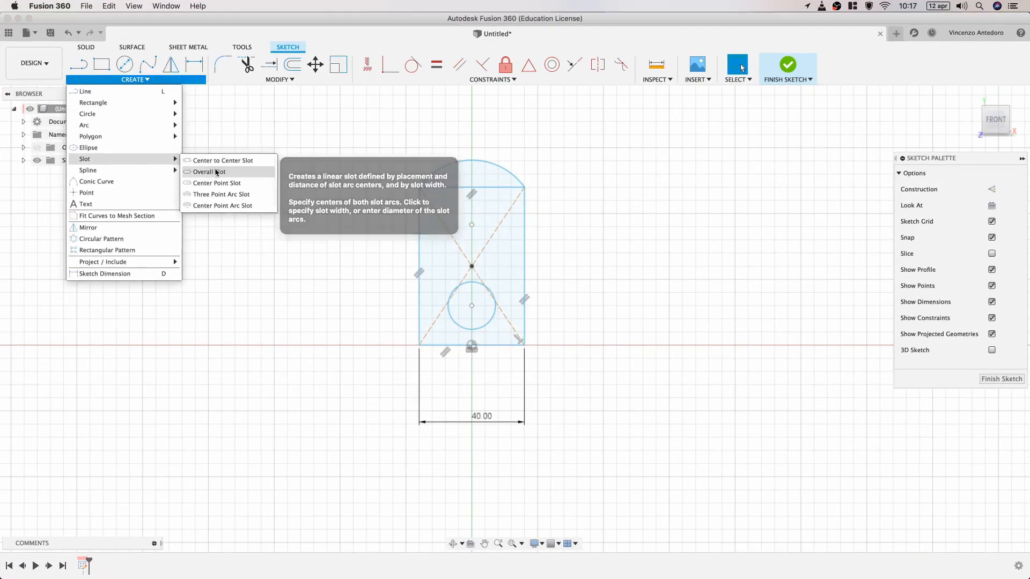
{"action": "left_click", "coordinate": [198, 192]}
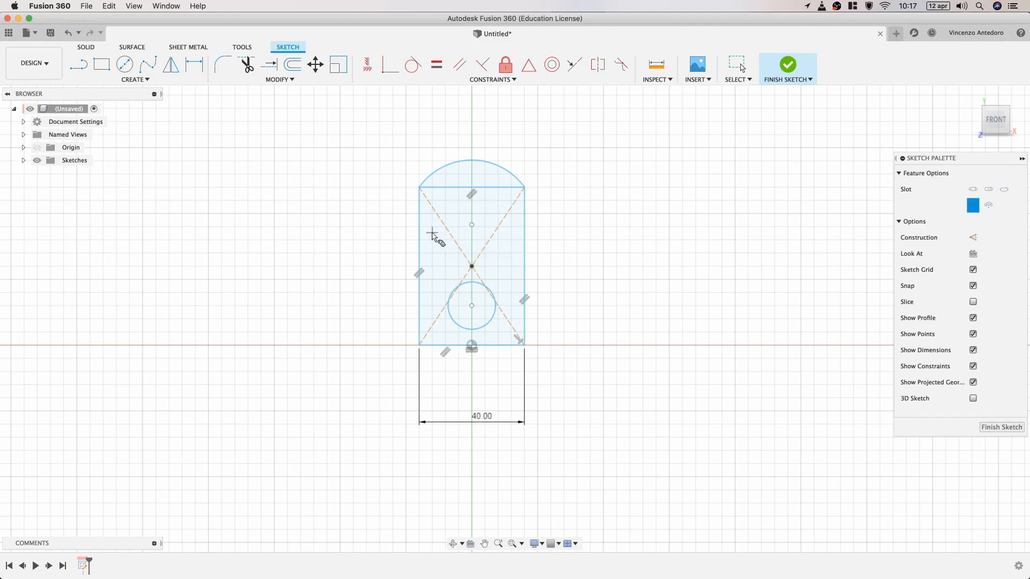
{"action": "left_click", "coordinate": [432, 240]}
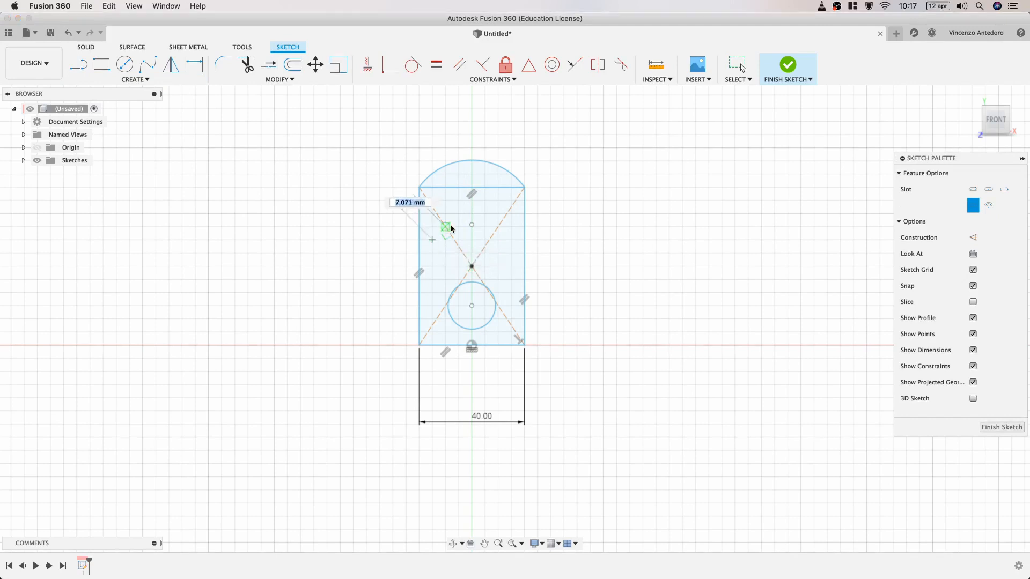
{"action": "left_click", "coordinate": [510, 239]}
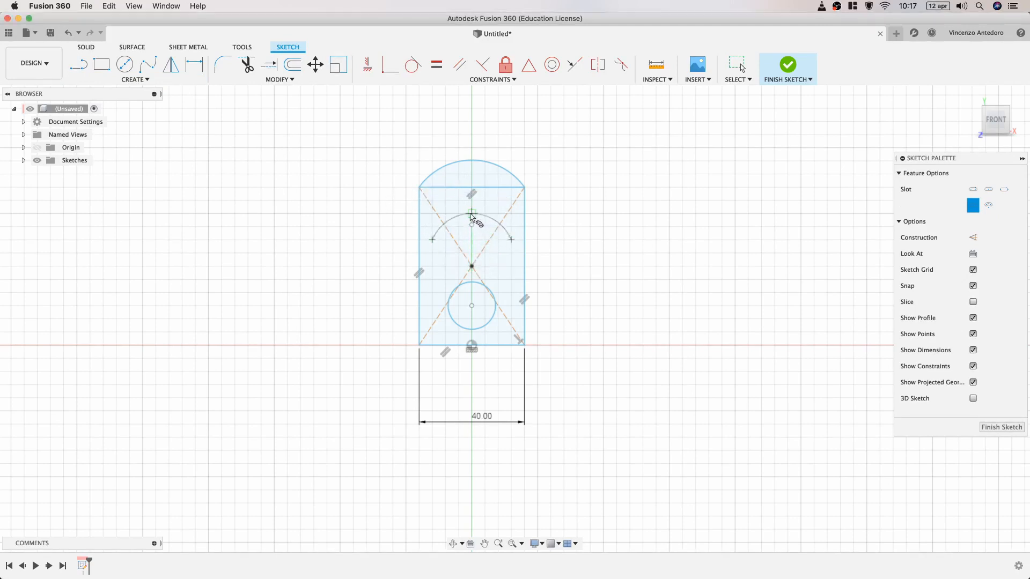
{"action": "left_click", "coordinate": [471, 219]}
{"action": "left_click", "coordinate": [466, 211]}
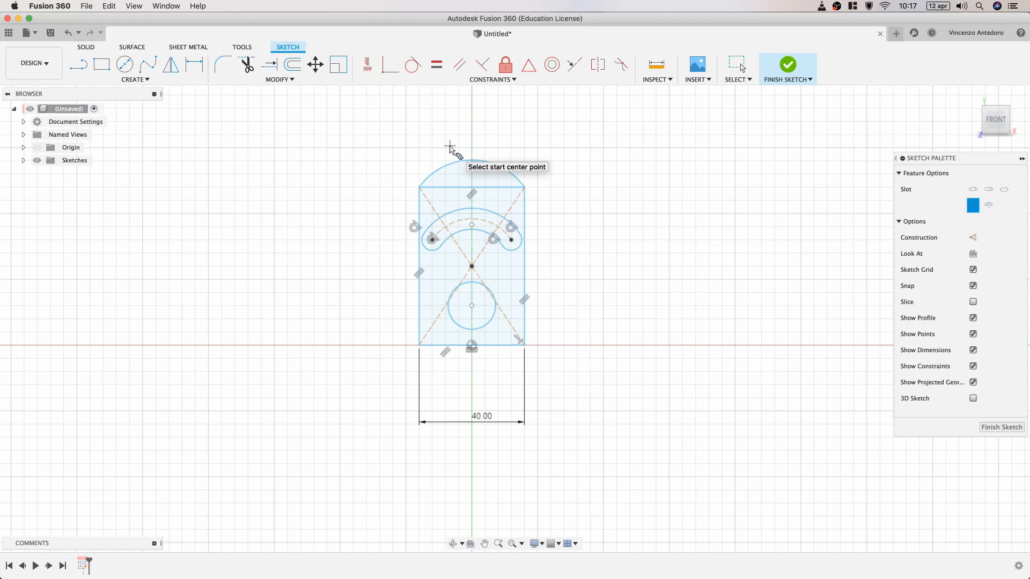
- Trim away the rectangle's straight top edge beneath the arc
{"action": "left_click", "coordinate": [194, 64]}
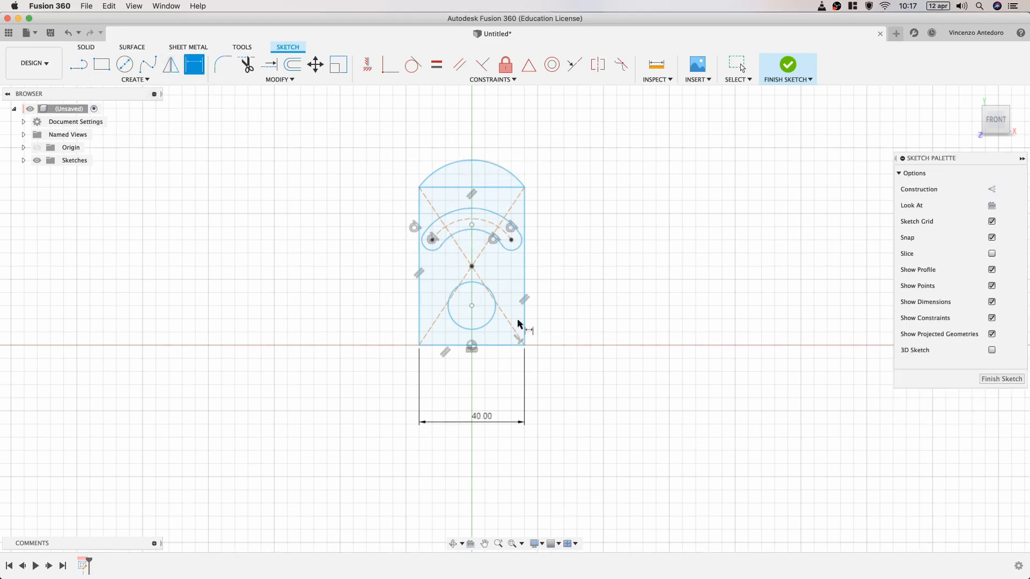
{"action": "left_click", "coordinate": [247, 66]}
{"action": "left_click", "coordinate": [453, 187]}
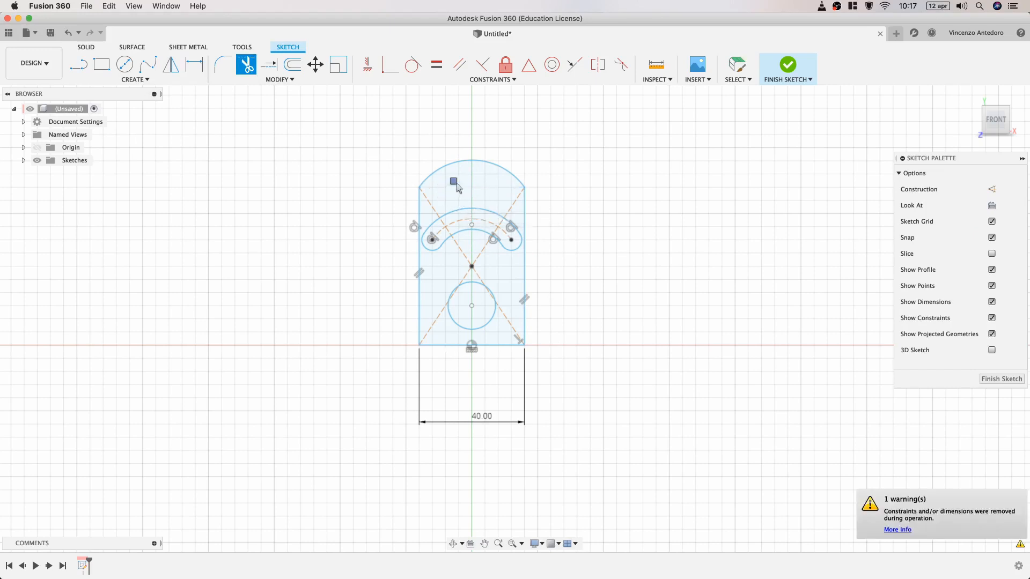
{"action": "key", "text": "Escape"}
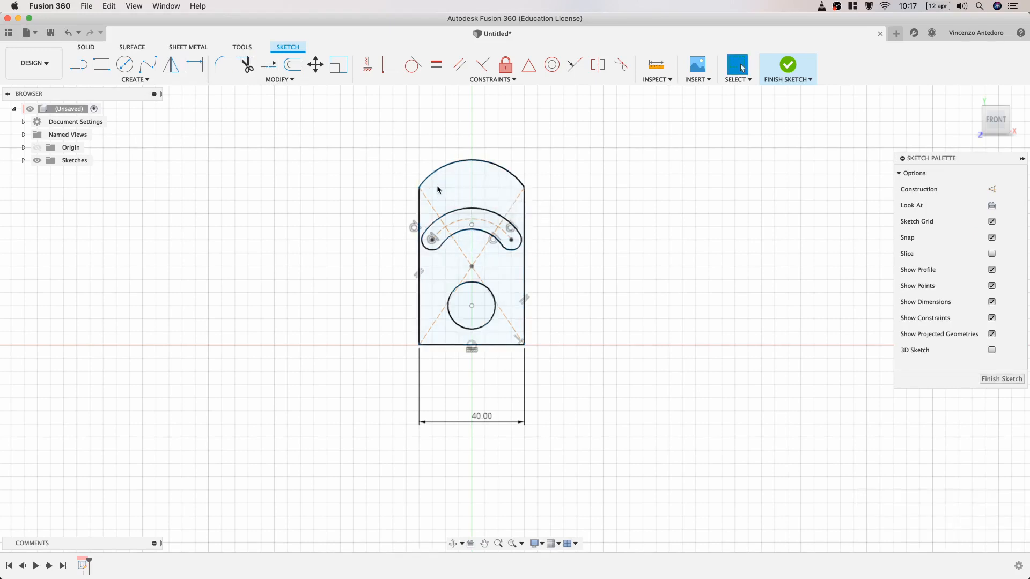
- Dimension the circle's diameter as 8 mm
{"action": "left_click", "coordinate": [195, 65]}
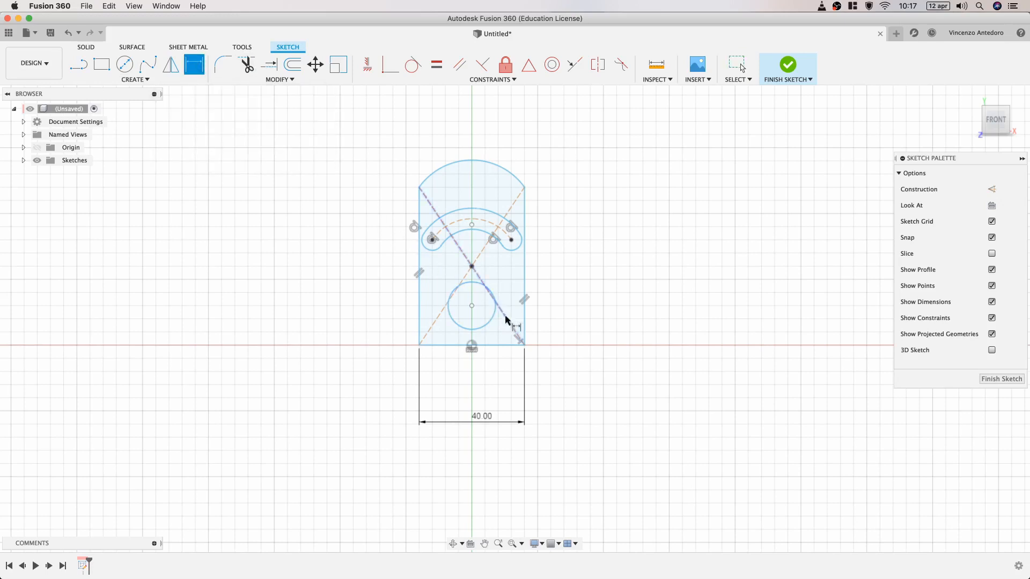
{"action": "left_click", "coordinate": [488, 327]}
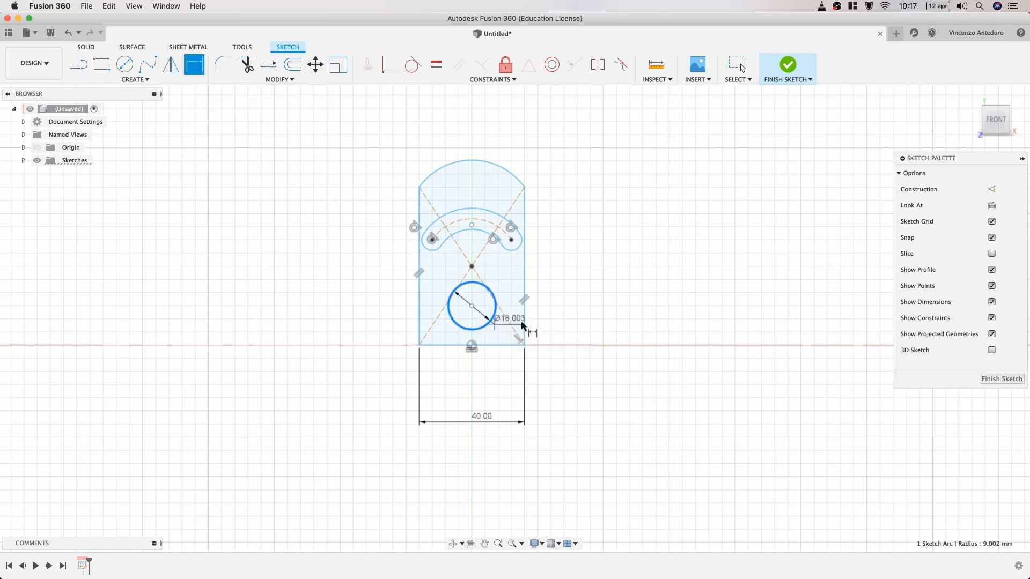
{"action": "left_click", "coordinate": [558, 300]}
{"action": "type", "text": "8"}
{"action": "key", "text": "Return"}
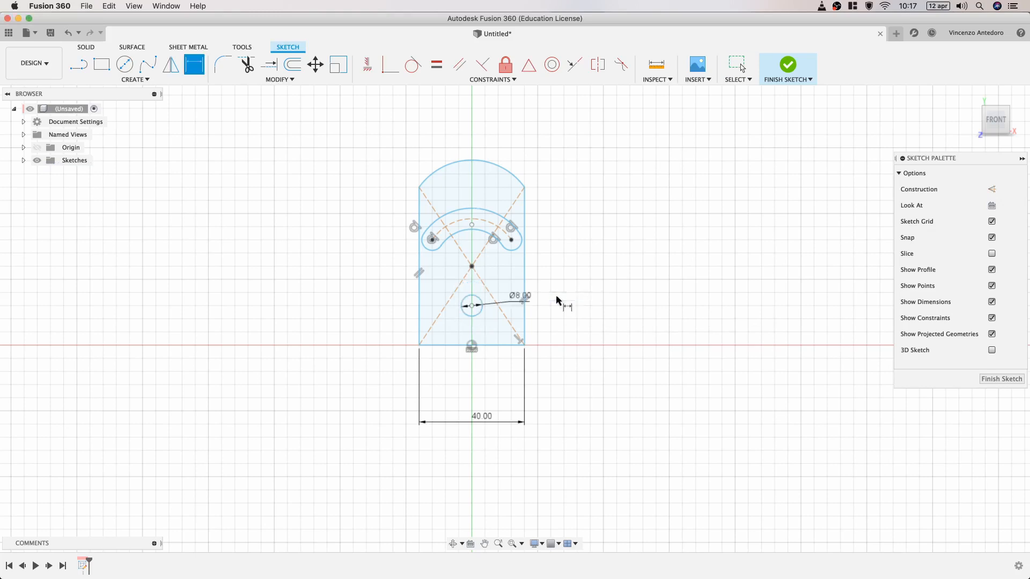
- Dimension the distance from the circle's centre to the bottom edge as 14 mm
{"action": "left_click", "coordinate": [472, 306]}
{"action": "left_click", "coordinate": [490, 346]}
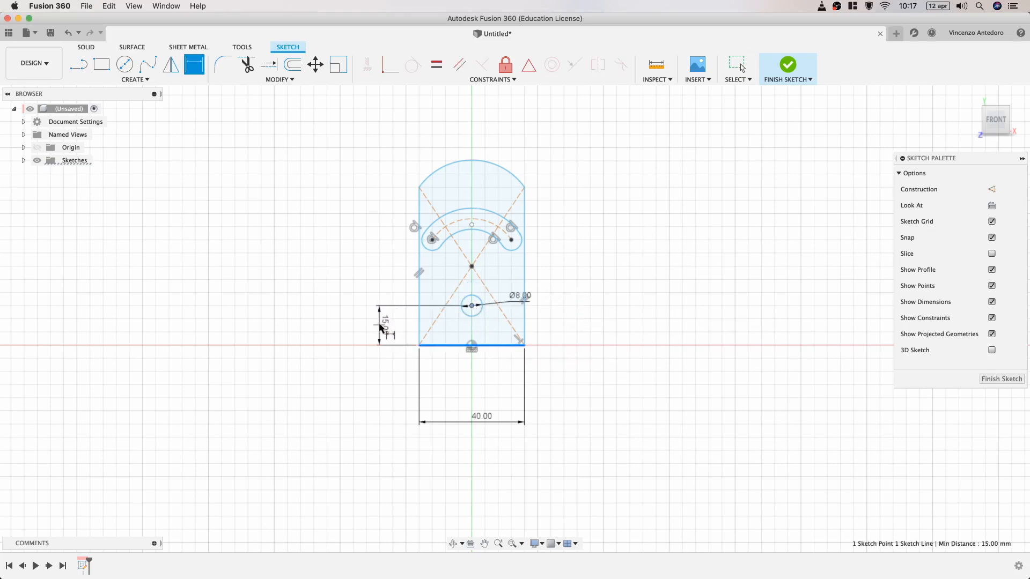
{"action": "left_click", "coordinate": [379, 326]}
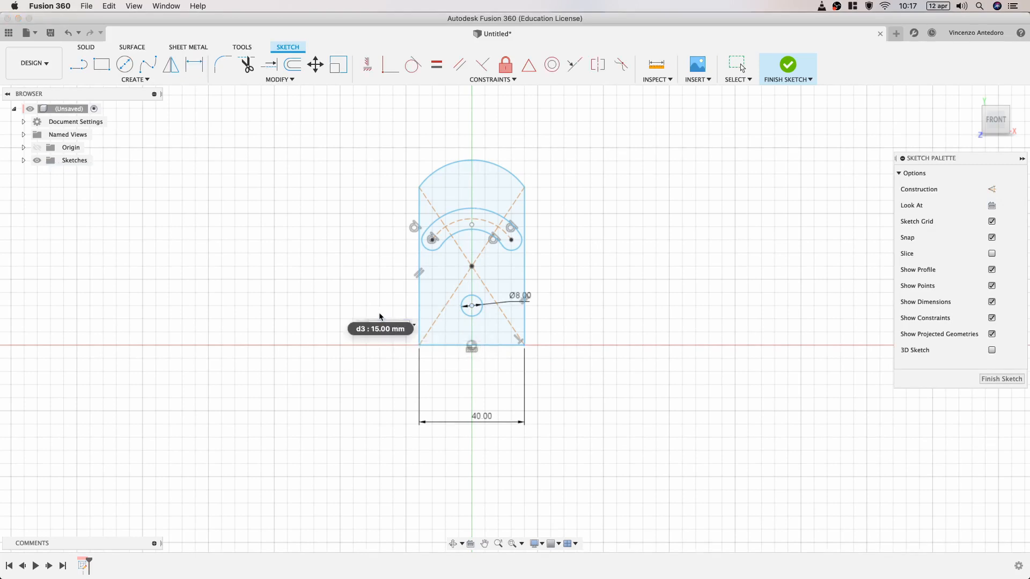
{"action": "key", "text": "Return"}
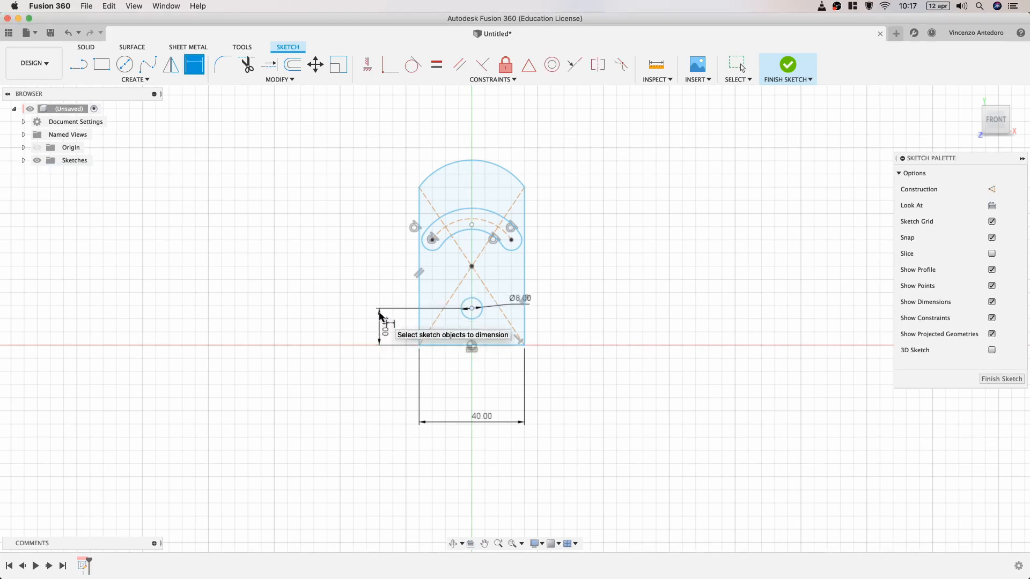
- Dimension the radius of the top arc as 50 mm
{"action": "left_click", "coordinate": [194, 64]}
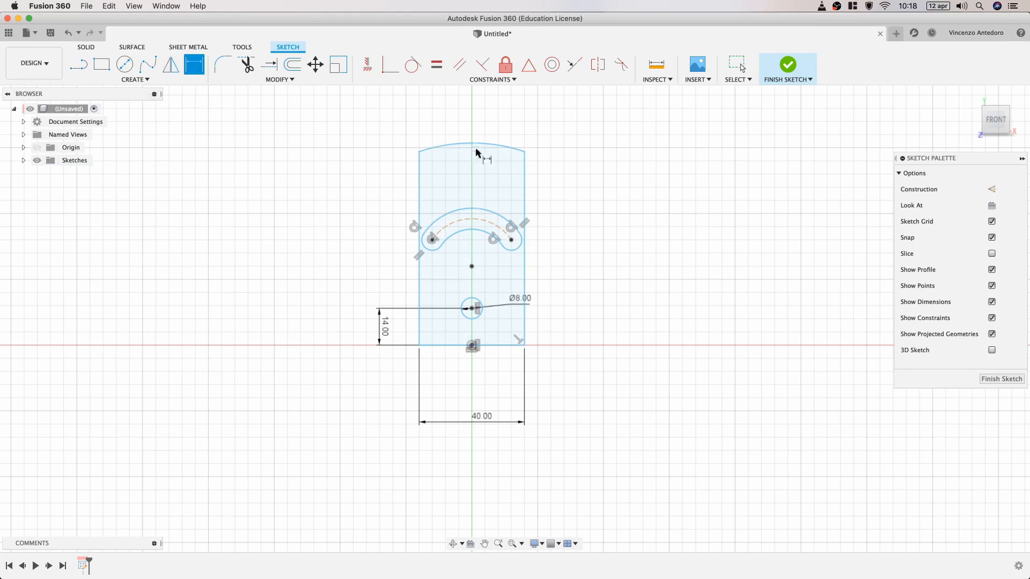
{"action": "left_click", "coordinate": [493, 148]}
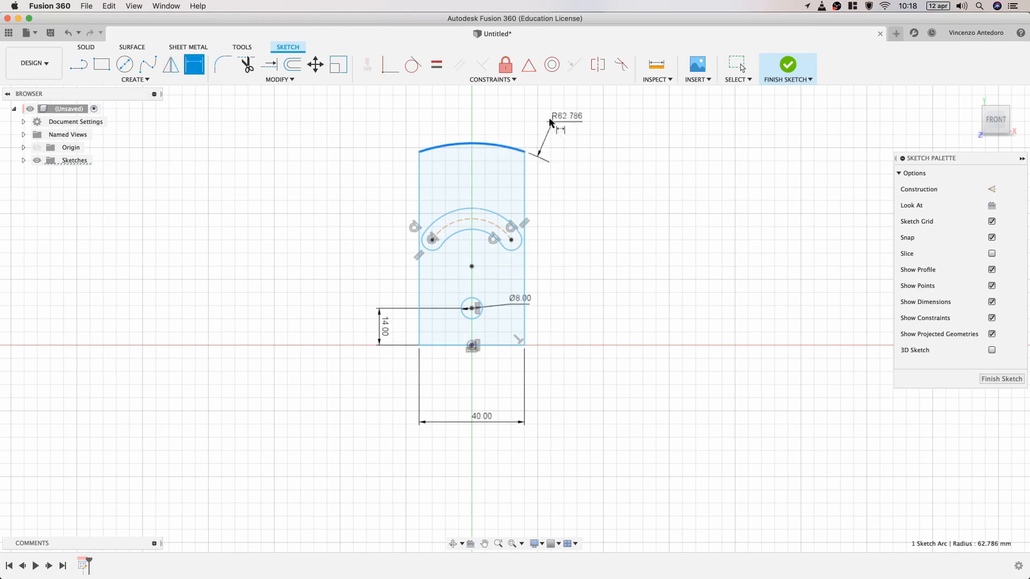
{"action": "left_click", "coordinate": [381, 107]}
{"action": "type", "text": "50"}
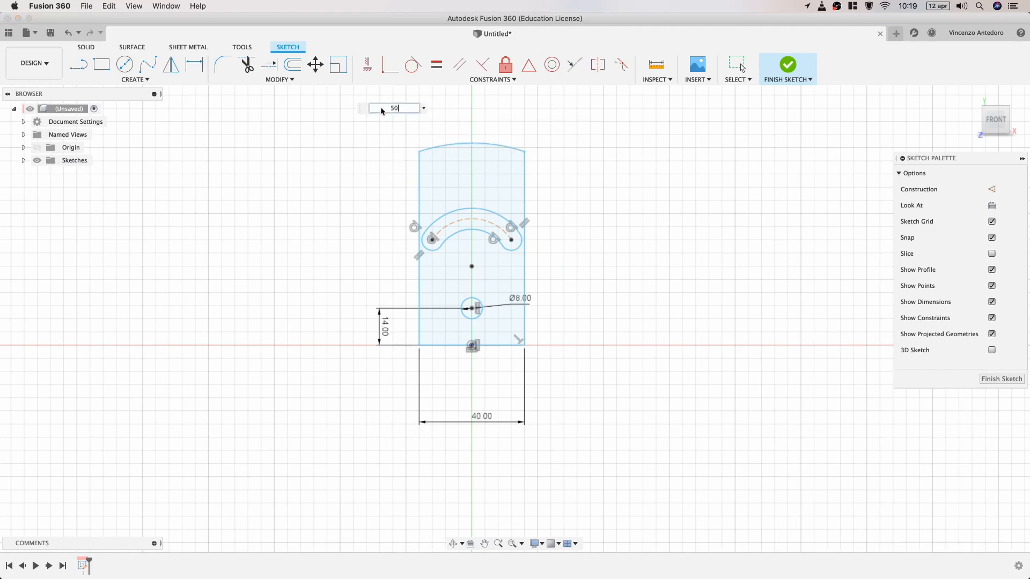
{"action": "key", "text": "Return"}
- Constrain the centre of the 8 mm circle to coincide with the sketch origin
{"action": "left_click", "coordinate": [742, 68]}
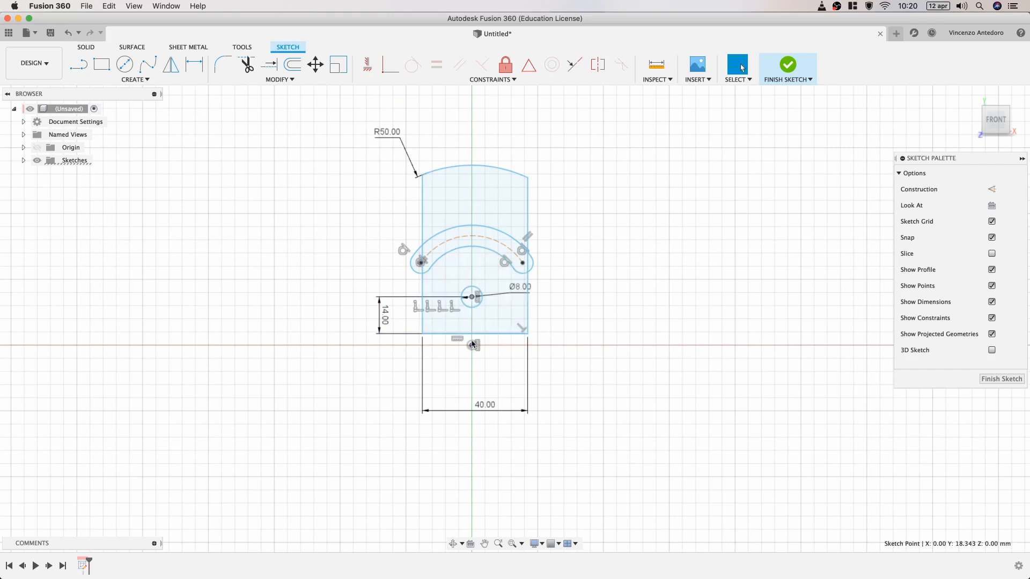
{"action": "left_click", "coordinate": [390, 65]}
{"action": "key", "text": "Escape"}
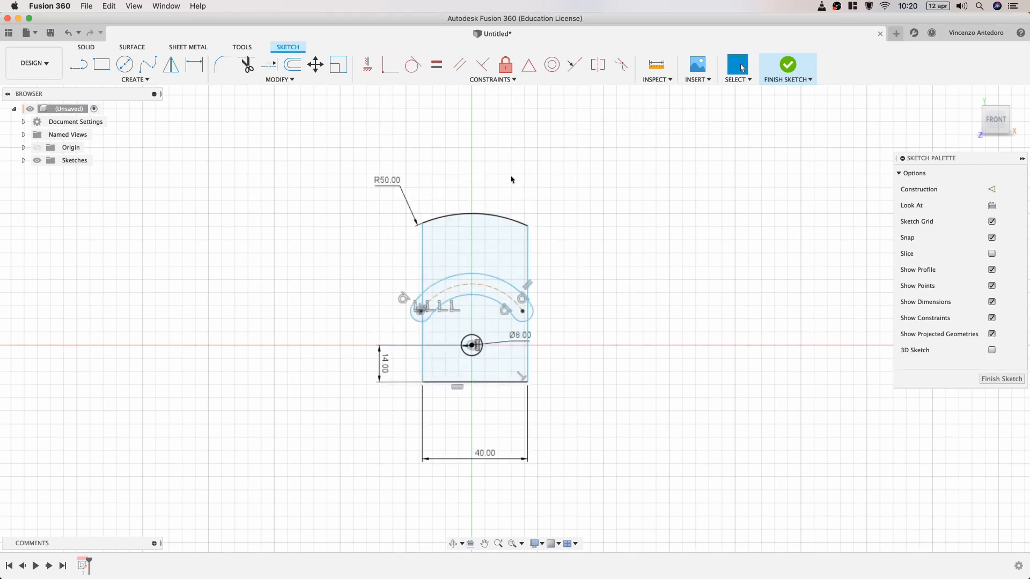
- Reposition the curved slot and its end points just below the top arc, flattening its curve
{"action": "left_click_drag", "start_coordinate": [478, 301], "coordinate": [475, 246]}
{"action": "left_click_drag", "start_coordinate": [384, 283], "coordinate": [433, 246]}
{"action": "mouse_move", "coordinate": [561, 288]}
{"action": "left_mouse_down"}
{"action": "mouse_move", "coordinate": [502, 244]}
{"action": "mouse_move", "coordinate": [517, 259]}
{"action": "mouse_move", "coordinate": [512, 250]}
{"action": "left_mouse_up"}
- Dimension the radius of the curved slot's rounded end as 4 mm
{"action": "left_click", "coordinate": [196, 66]}
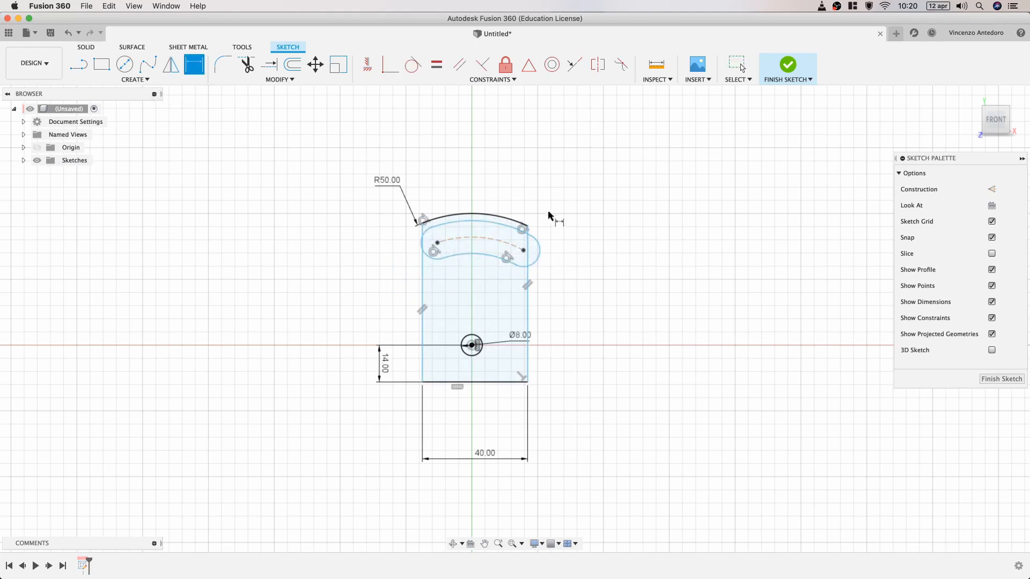
{"action": "left_click", "coordinate": [540, 251]}
{"action": "left_click", "coordinate": [581, 244]}
{"action": "type", "text": "4"}
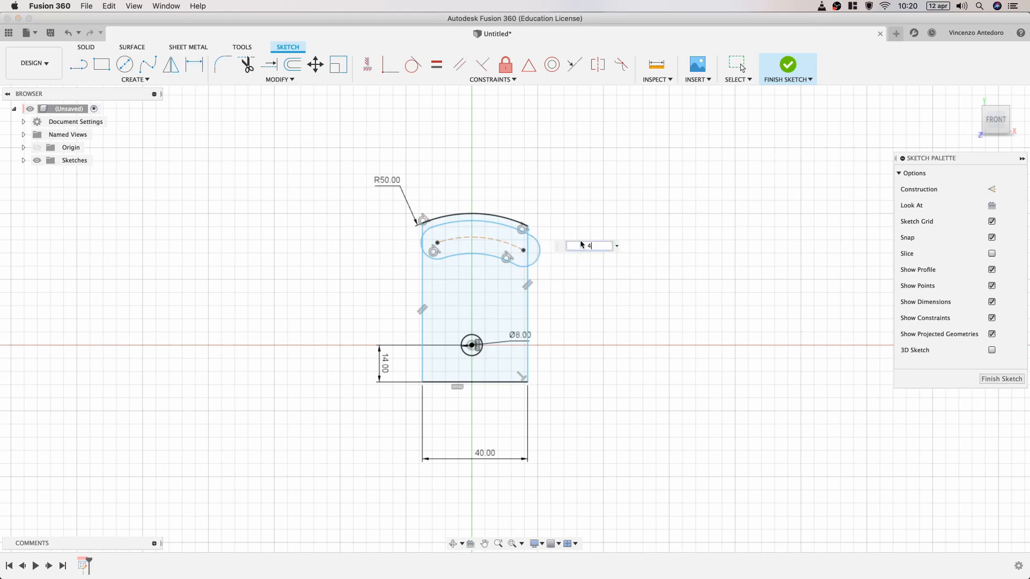
{"action": "key", "text": "Return"}
{"action": "key", "text": "Escape"}
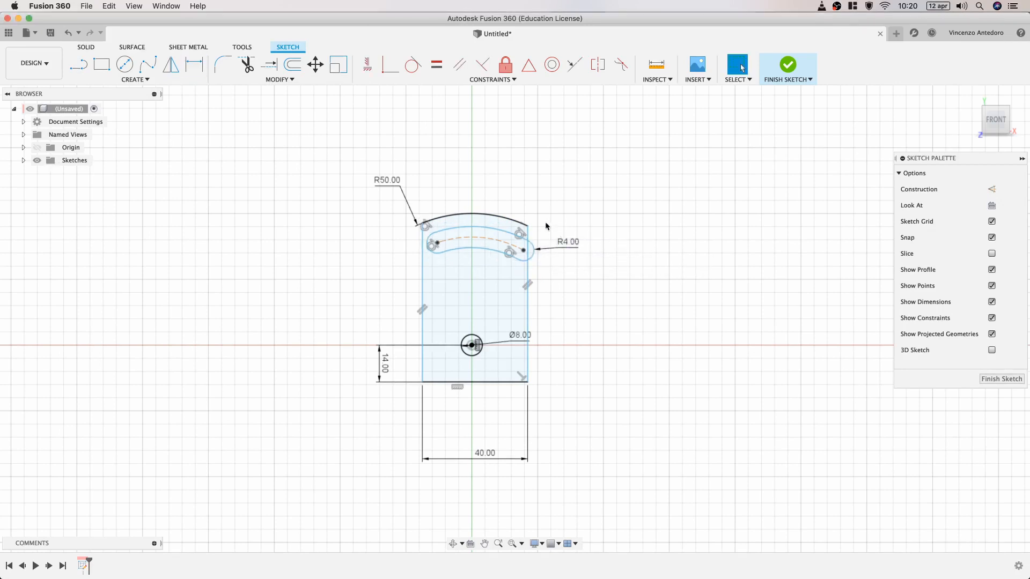
- Constrain the centre points of the curved slot's two rounded ends to be symmetric about the Y axis
{"action": "left_click", "coordinate": [438, 244]}
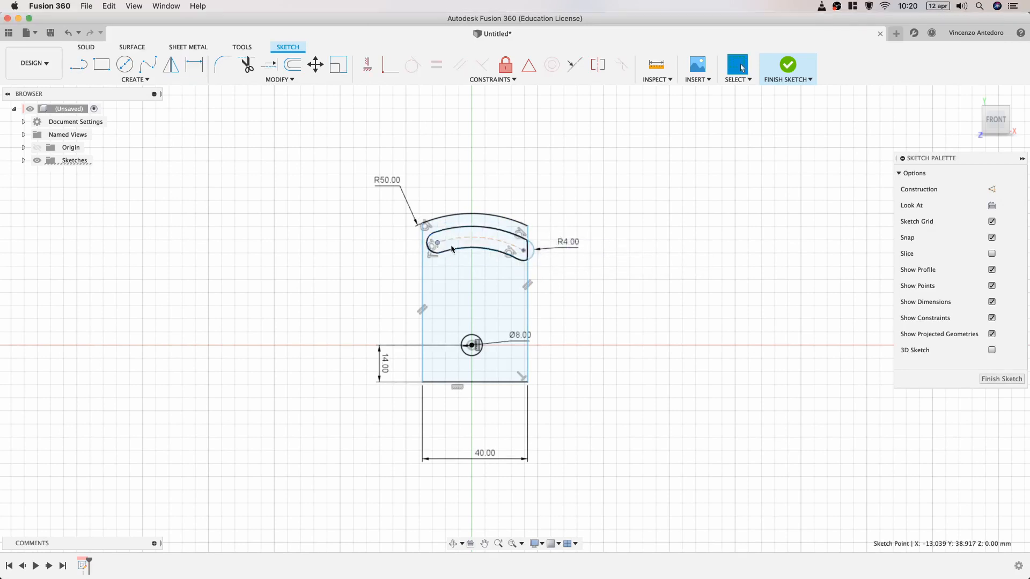
{"action": "left_click", "coordinate": [523, 251], "text": "shift"}
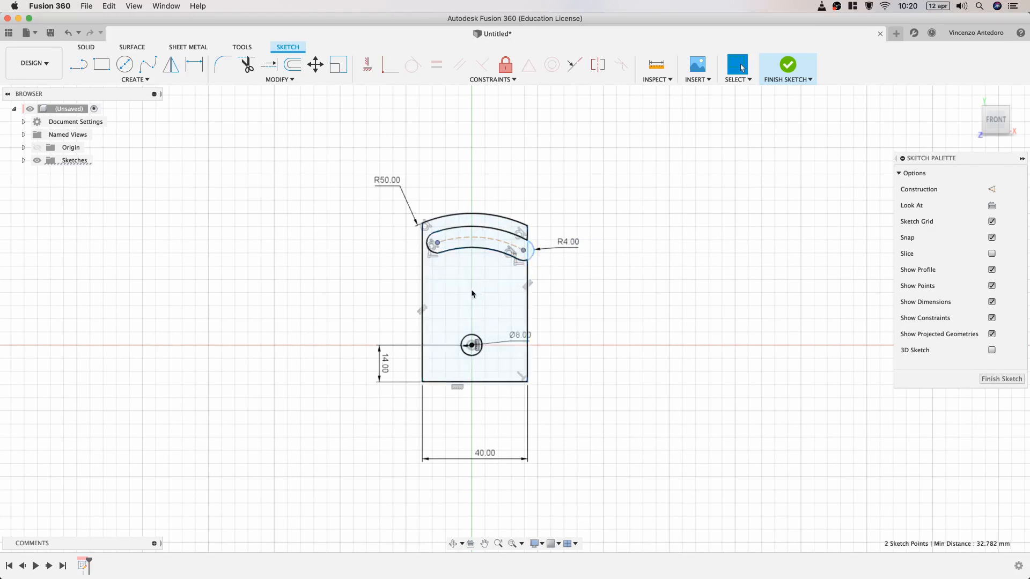
{"action": "left_click", "coordinate": [24, 148]}
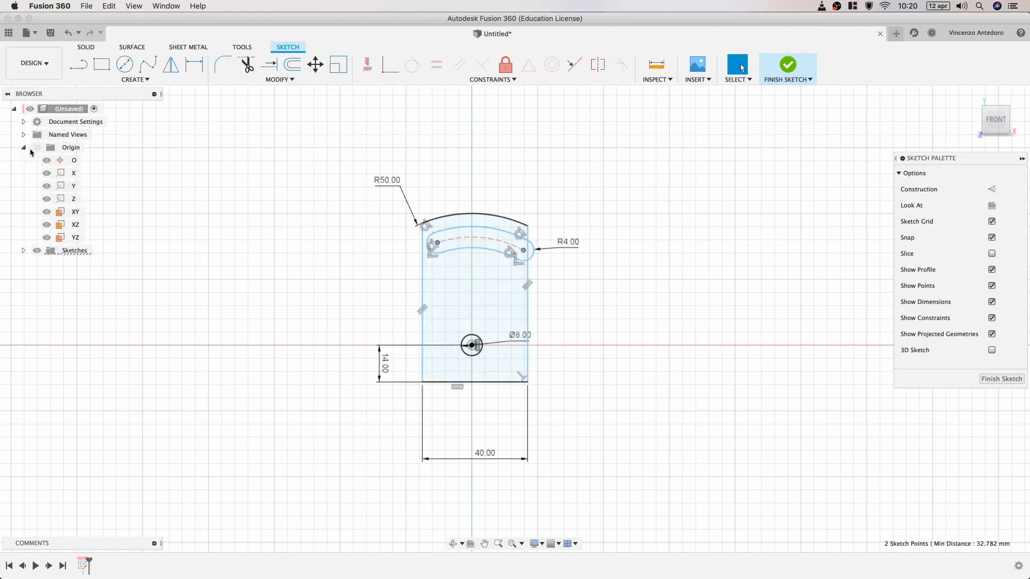
{"action": "left_click", "coordinate": [64, 188], "text": "shift"}
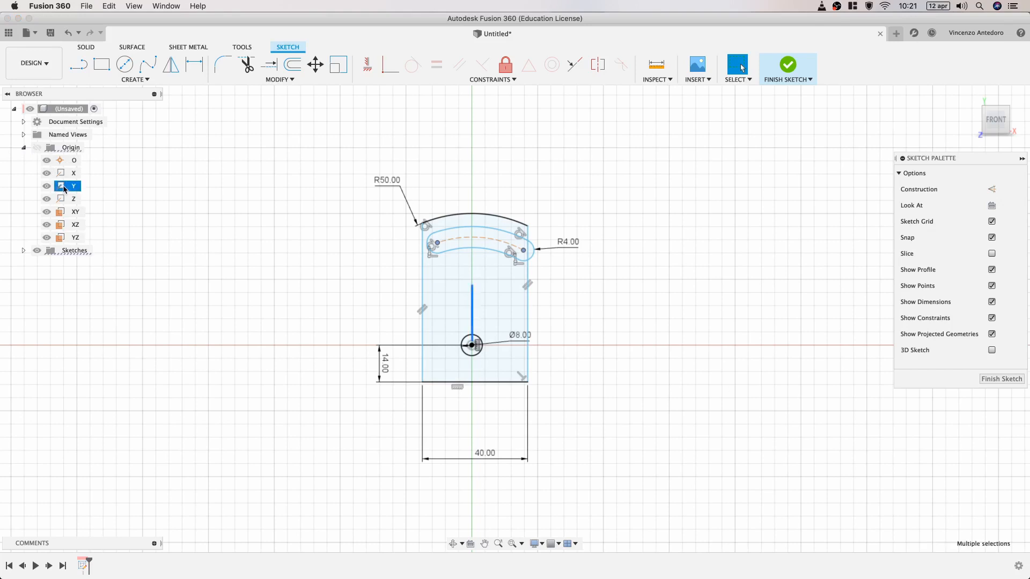
{"action": "left_click", "coordinate": [598, 66]}
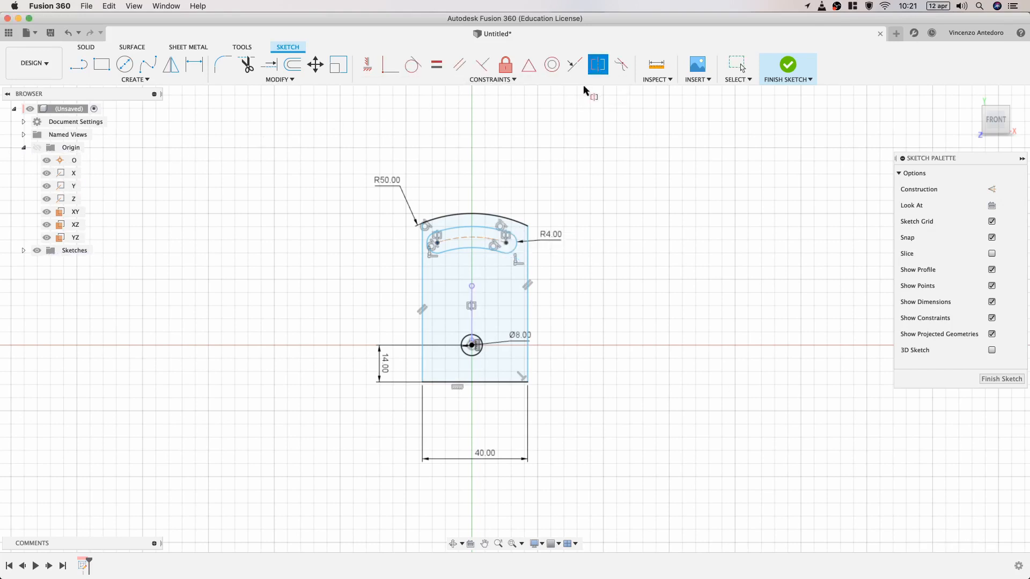
{"action": "key", "text": "Escape"}
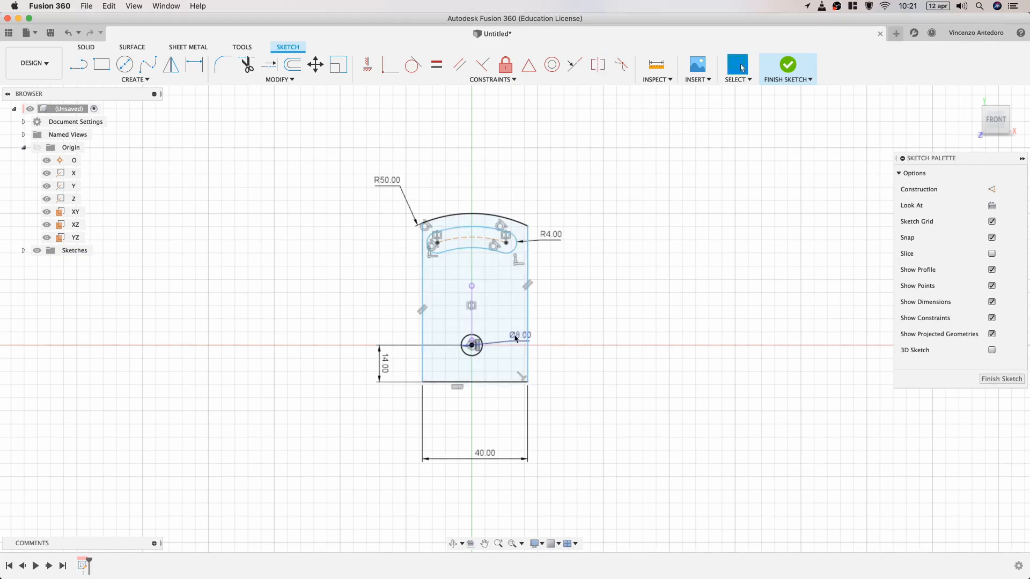
- Dimension the radius of the curved slot's dashed centreline arc as 40 mm
{"action": "left_click", "coordinate": [194, 65]}
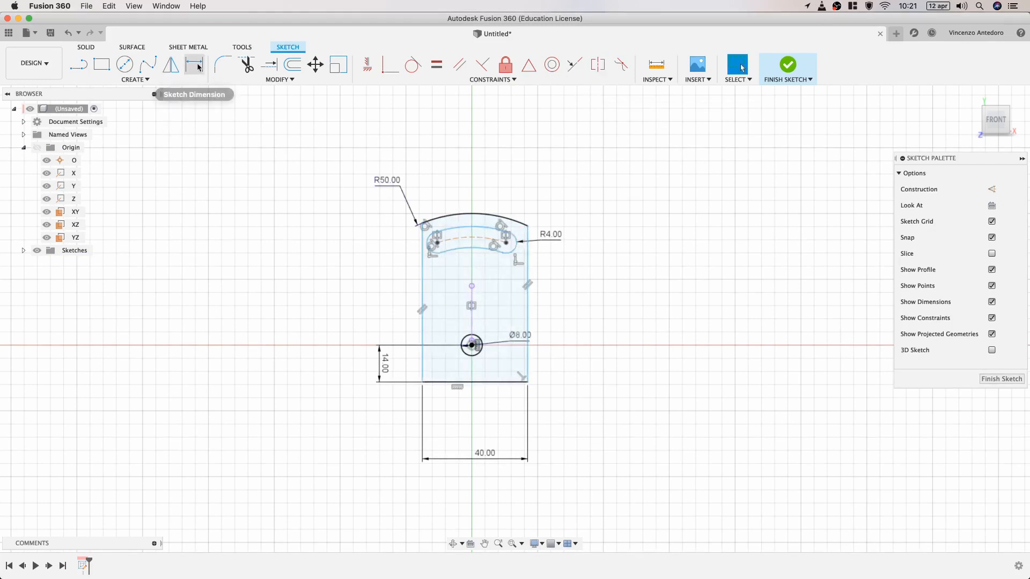
{"action": "left_click", "coordinate": [459, 241]}
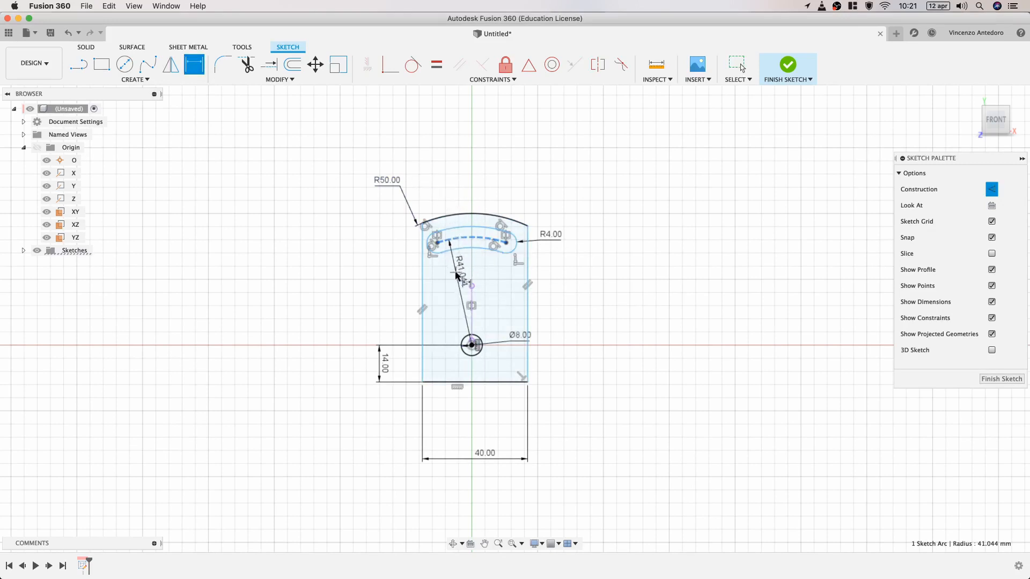
{"action": "left_click", "coordinate": [457, 275]}
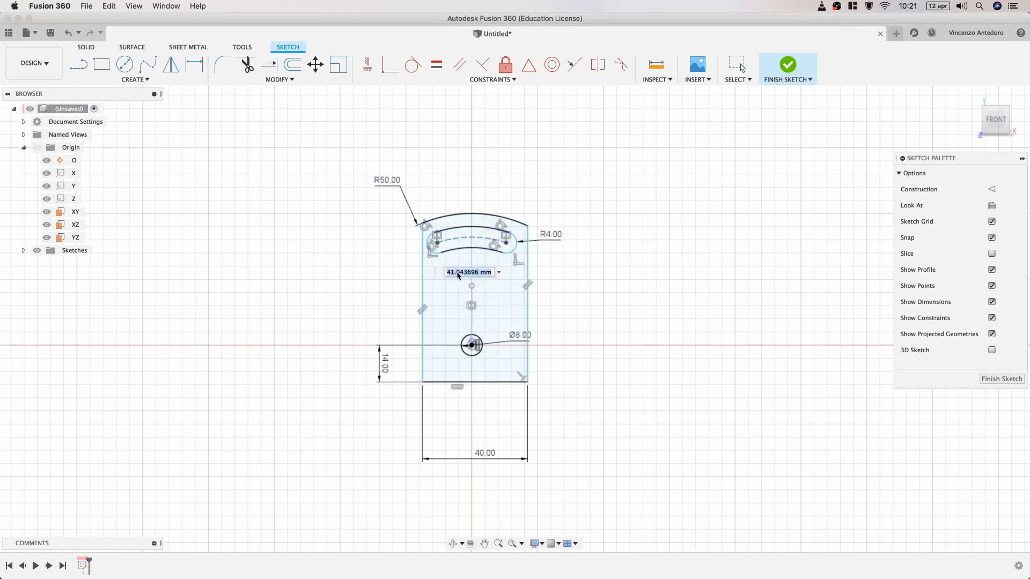
{"action": "type", "text": "40"}
{"action": "key", "text": "Return"}
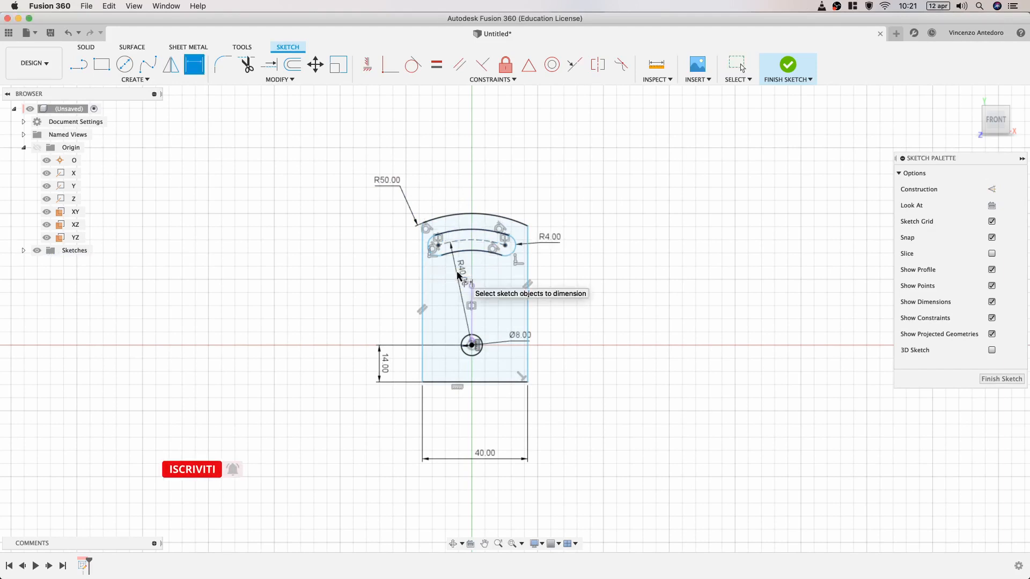
- Place a sketch point on each of the curved slot's two rounded ends, at their outer sides
{"action": "scroll", "coordinate": [504, 289], "scroll_direction": "up", "scroll_amount": 3}
{"action": "scroll", "coordinate": [504, 293], "scroll_direction": "up", "scroll_amount": 1}
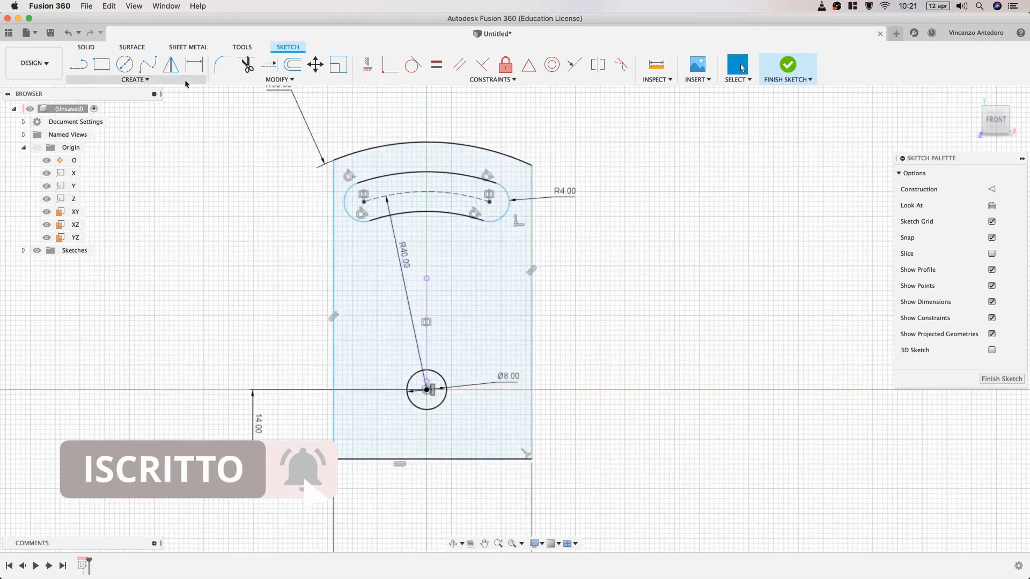
{"action": "left_click", "coordinate": [126, 80]}
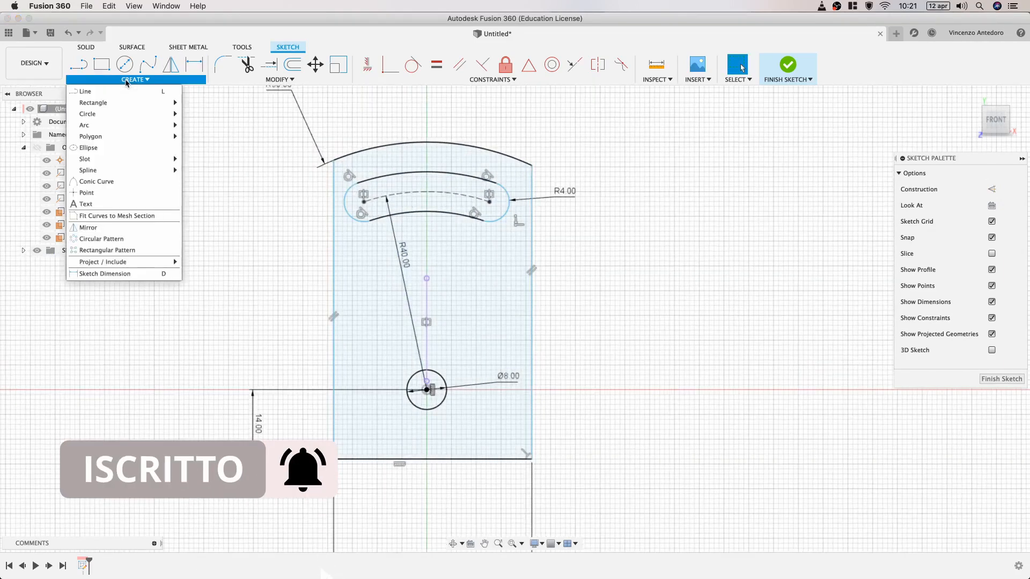
{"action": "left_click", "coordinate": [87, 192]}
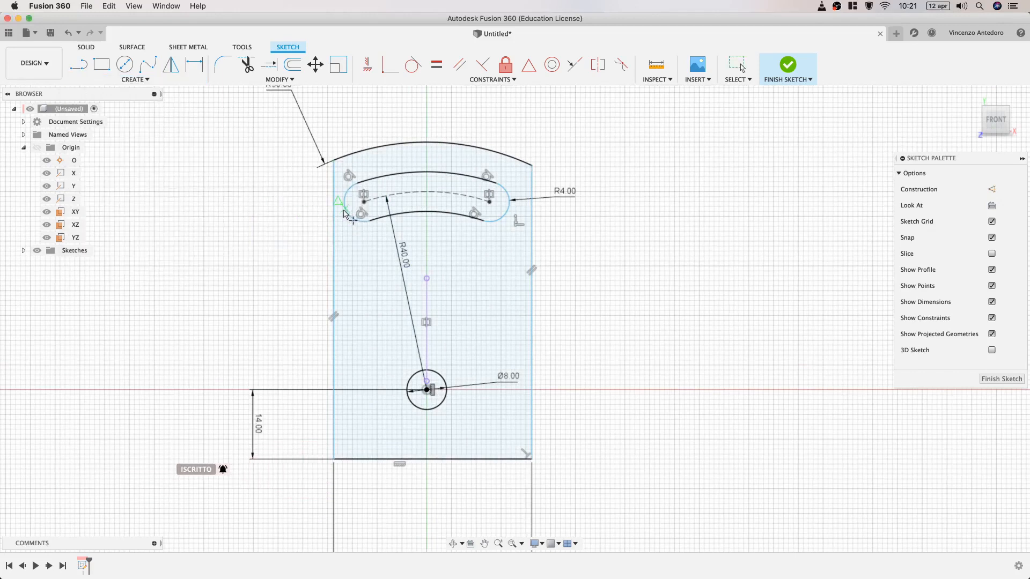
{"action": "left_click", "coordinate": [508, 209]}
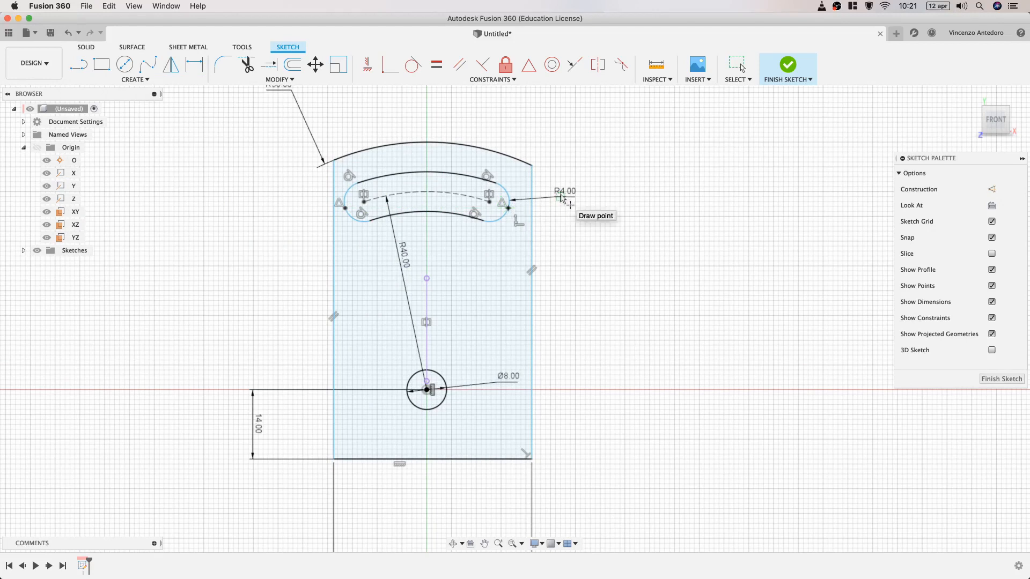
{"action": "key", "text": "Escape"}
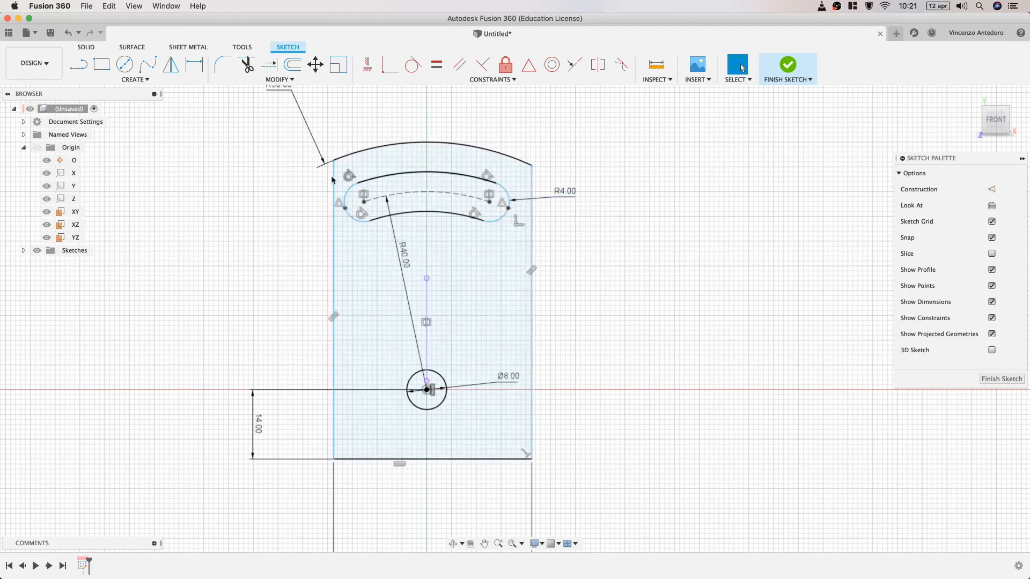
- Dimension the horizontal distance between the two points on the slot's ends as 27 mm and finish the sketch
{"action": "key", "text": "d"}
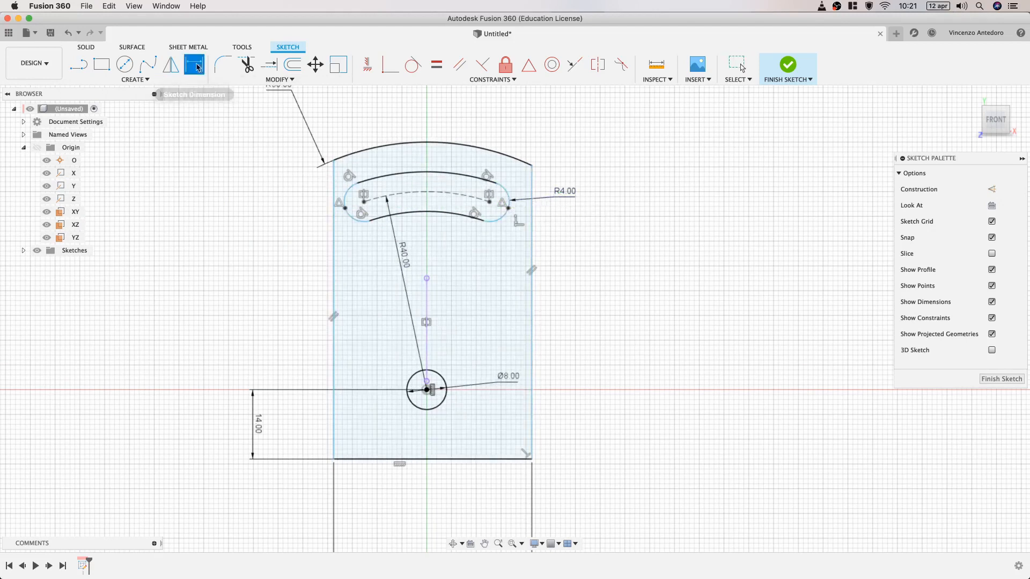
{"action": "left_click", "coordinate": [344, 209]}
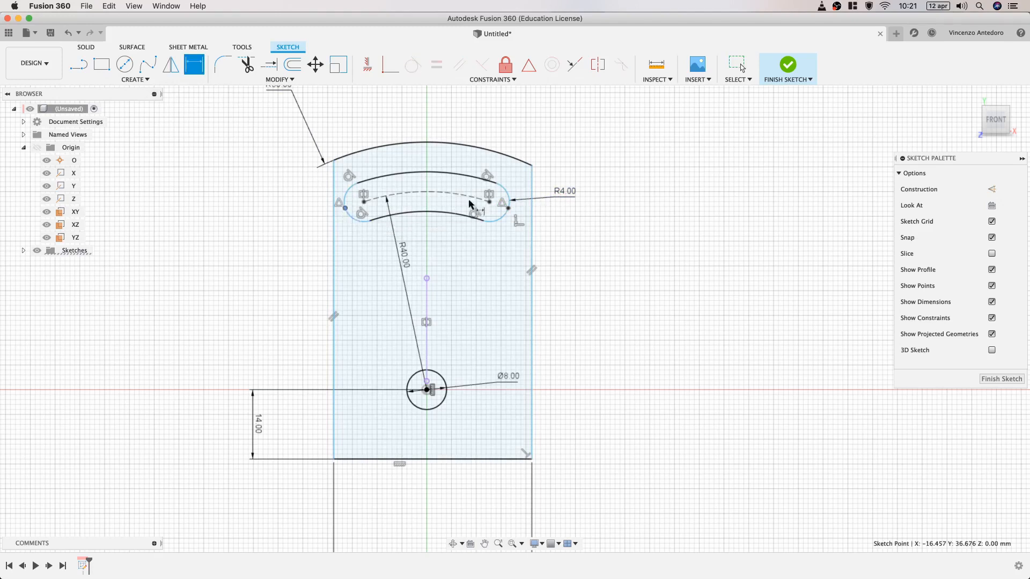
{"action": "left_click", "coordinate": [508, 208]}
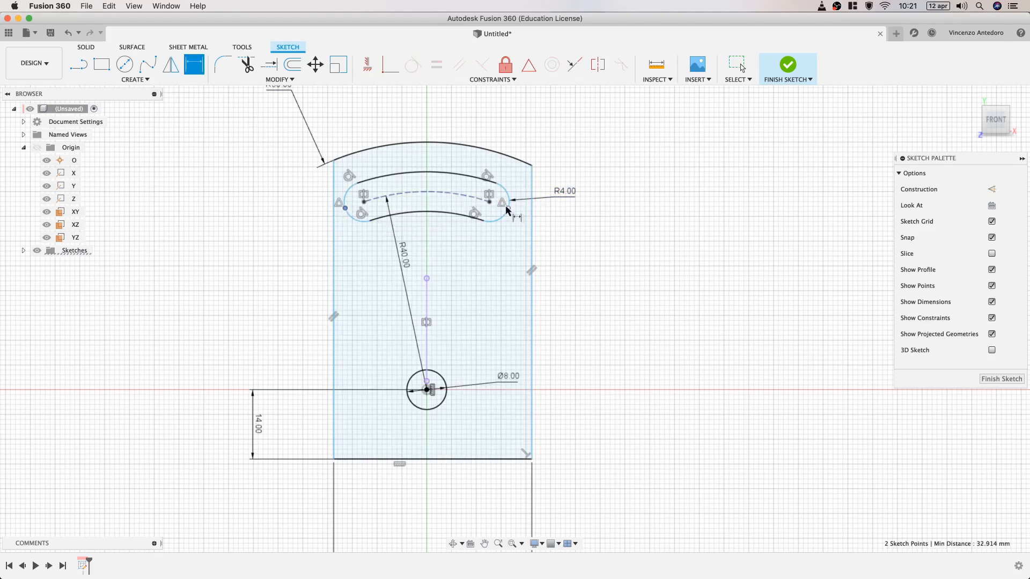
{"action": "left_click", "coordinate": [420, 107]}
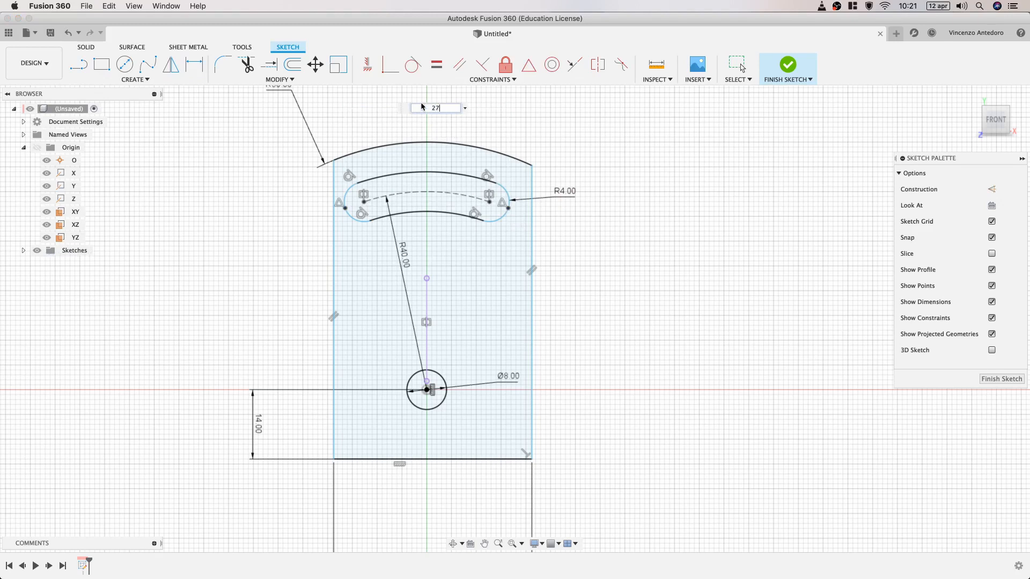
{"action": "type", "text": "27"}
{"action": "key", "text": "Return"}
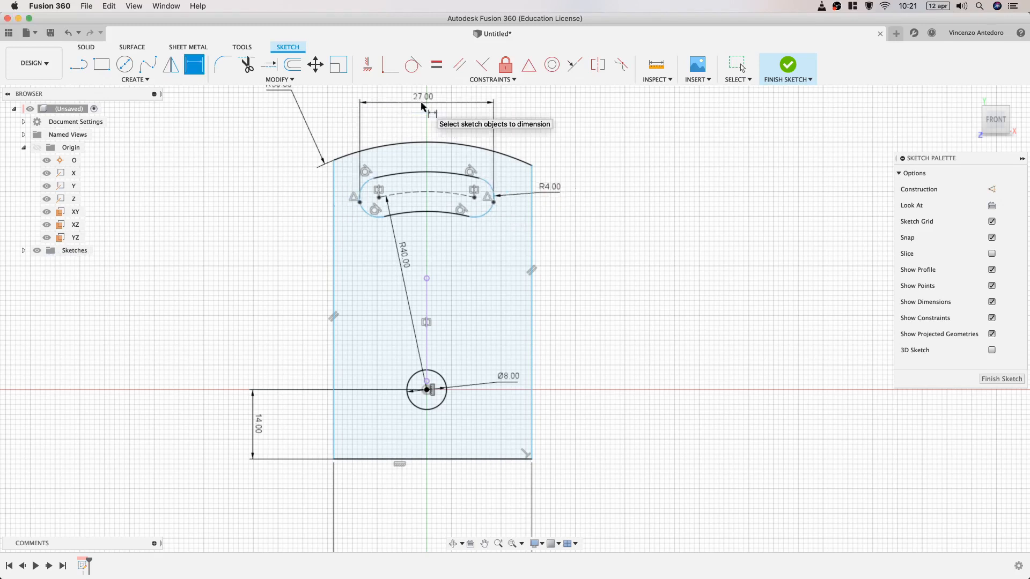
{"action": "left_click", "coordinate": [788, 67]}
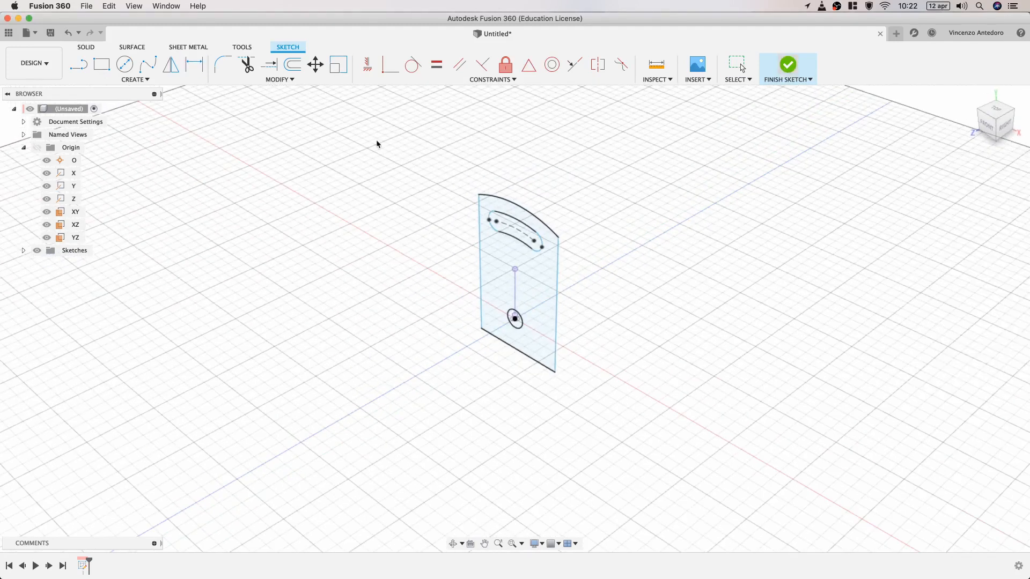
- Extrude the plate profile, excluding the curved slot and the hole, by 8 mm as a new body
{"action": "left_click", "coordinate": [103, 64]}
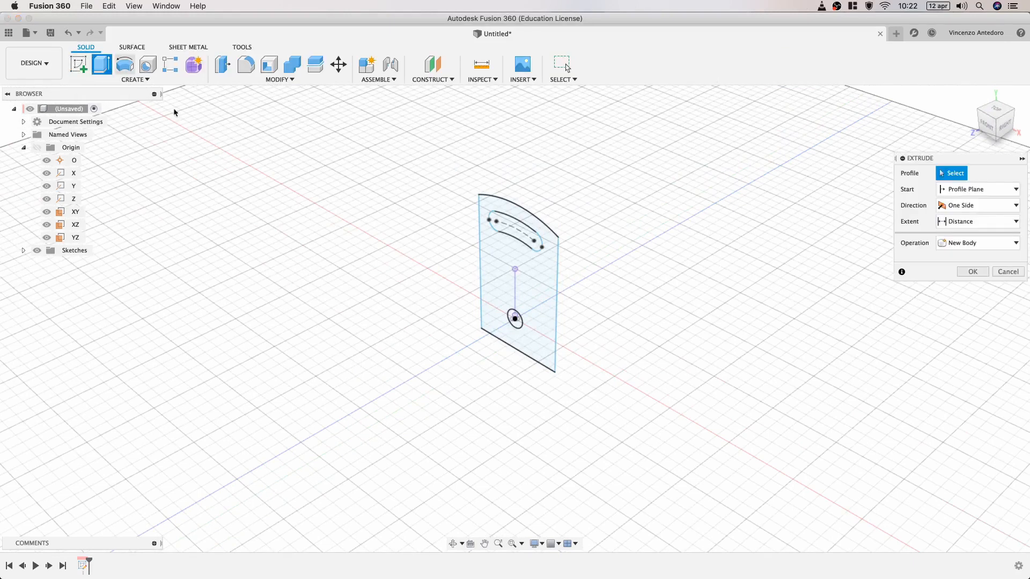
{"action": "left_click", "coordinate": [502, 279]}
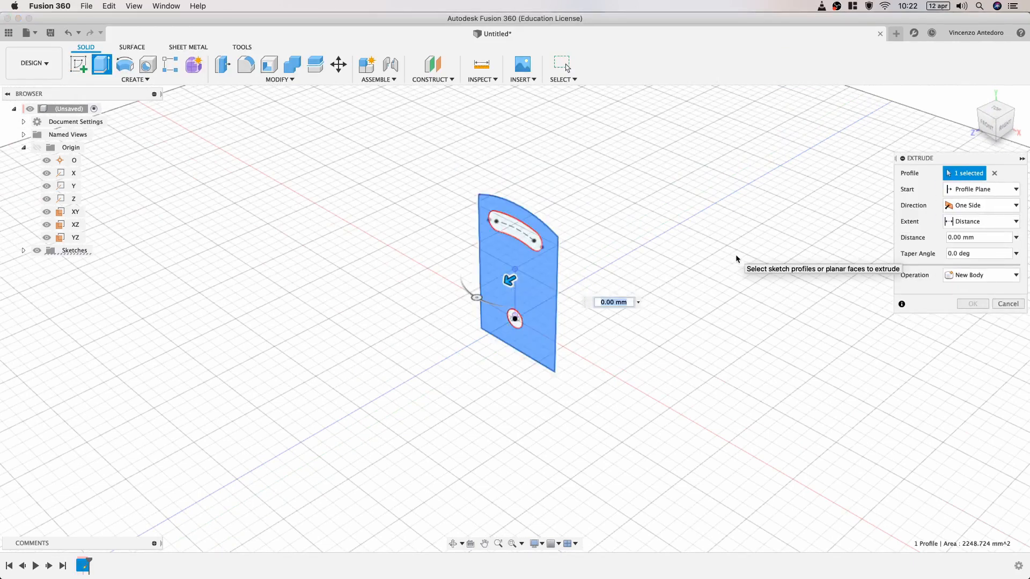
{"action": "type", "text": "8"}
{"action": "key", "text": "Return"}
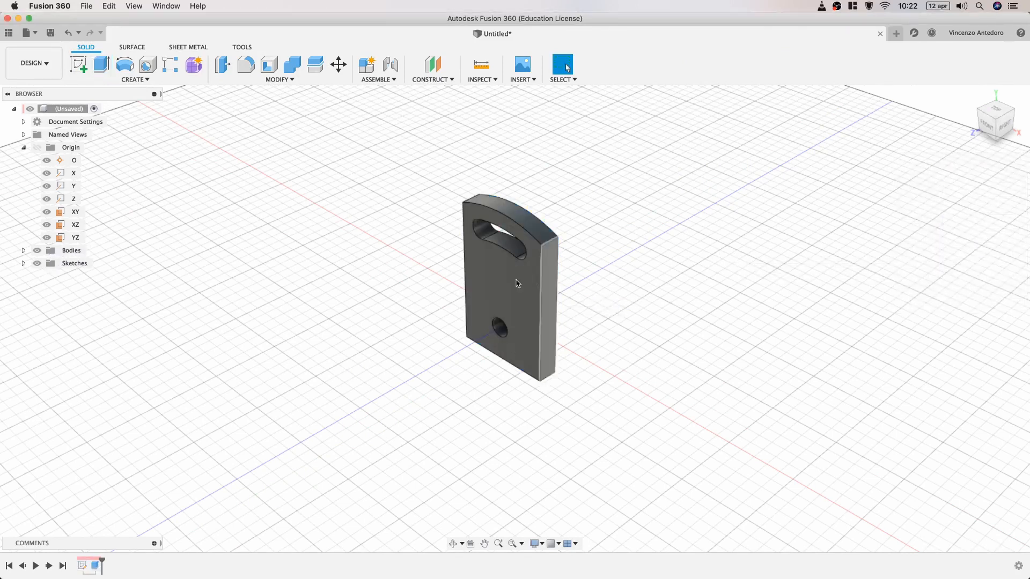
- Start a sketch on the plate's front face and draw a circle about 17 mm in diameter centred on the hole
{"action": "left_click", "coordinate": [494, 291]}
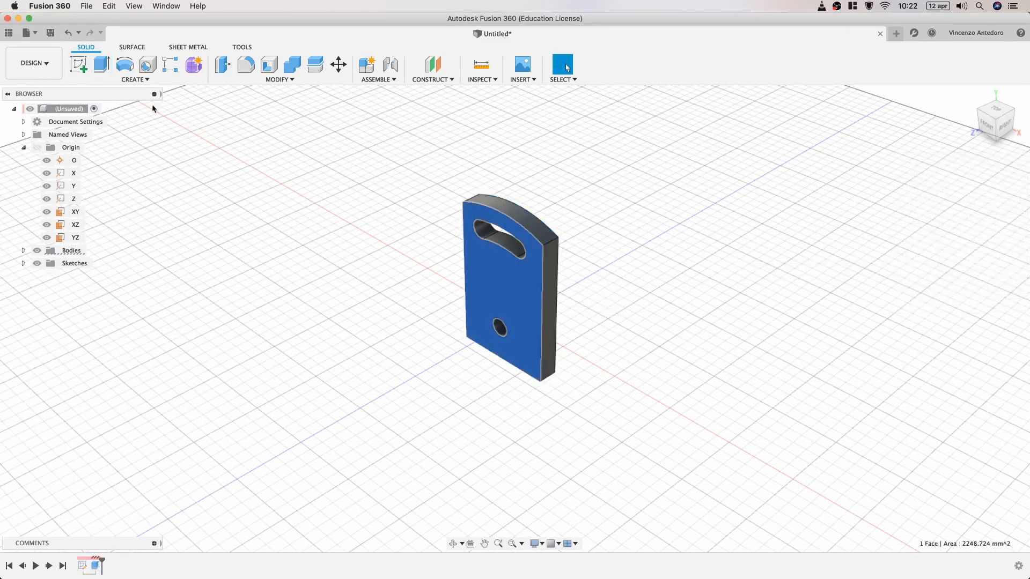
{"action": "left_click", "coordinate": [74, 63]}
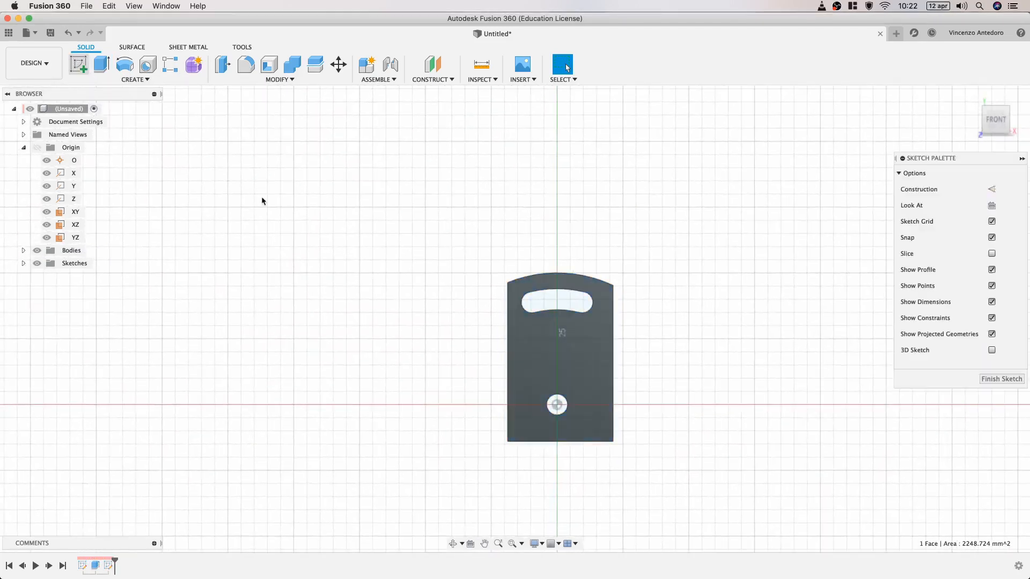
{"action": "left_click", "coordinate": [124, 64]}
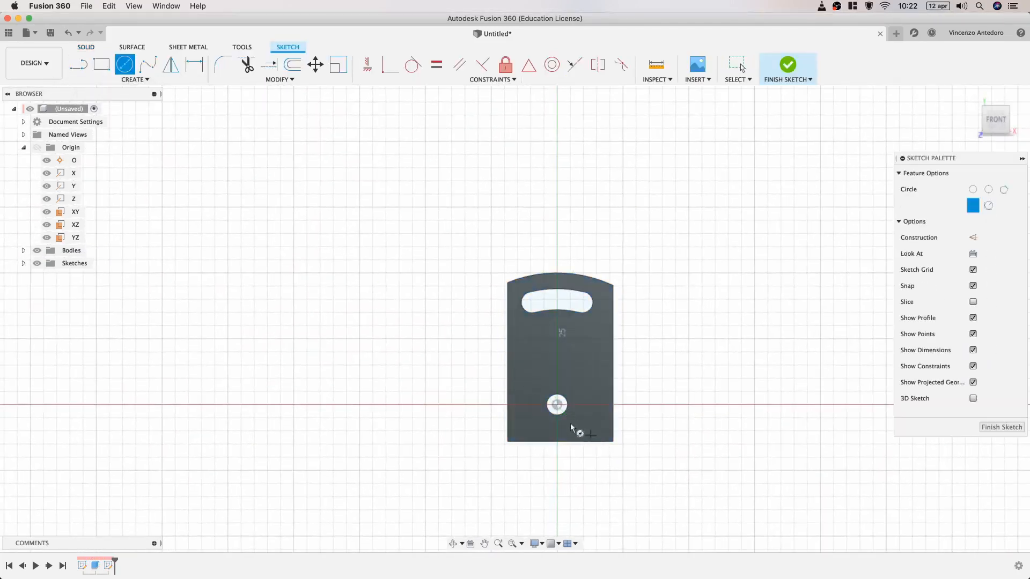
{"action": "scroll", "coordinate": [570, 418], "scroll_direction": "up", "scroll_amount": 8}
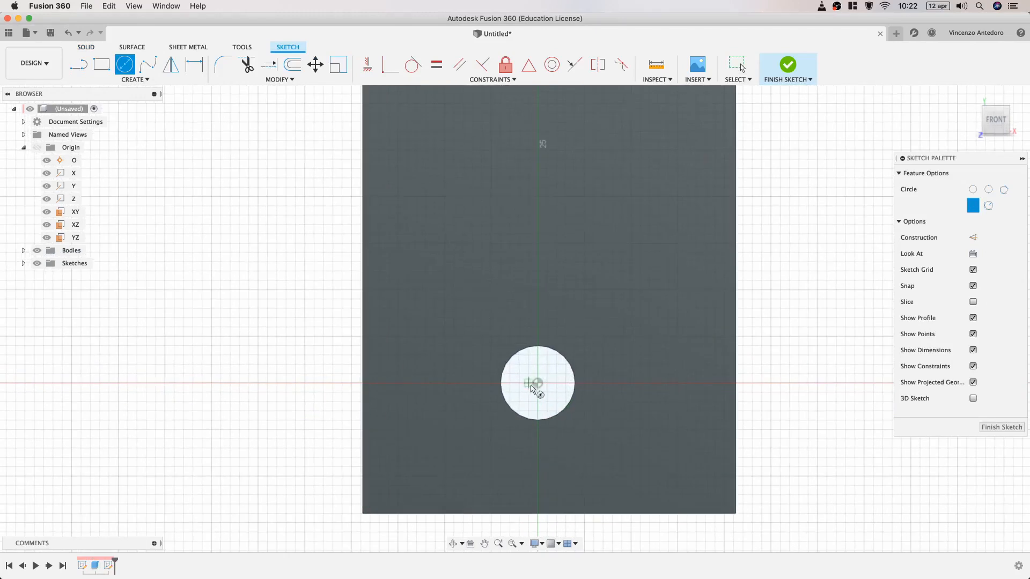
{"action": "key", "text": "Escape"}
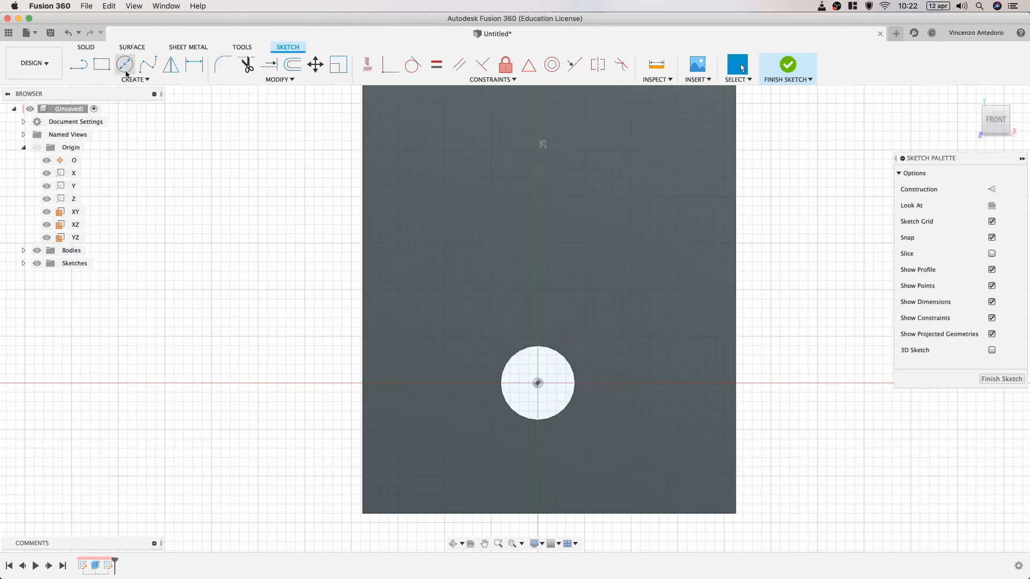
{"action": "left_click", "coordinate": [124, 65]}
{"action": "left_click", "coordinate": [538, 383]}
{"action": "left_click", "coordinate": [476, 331]}
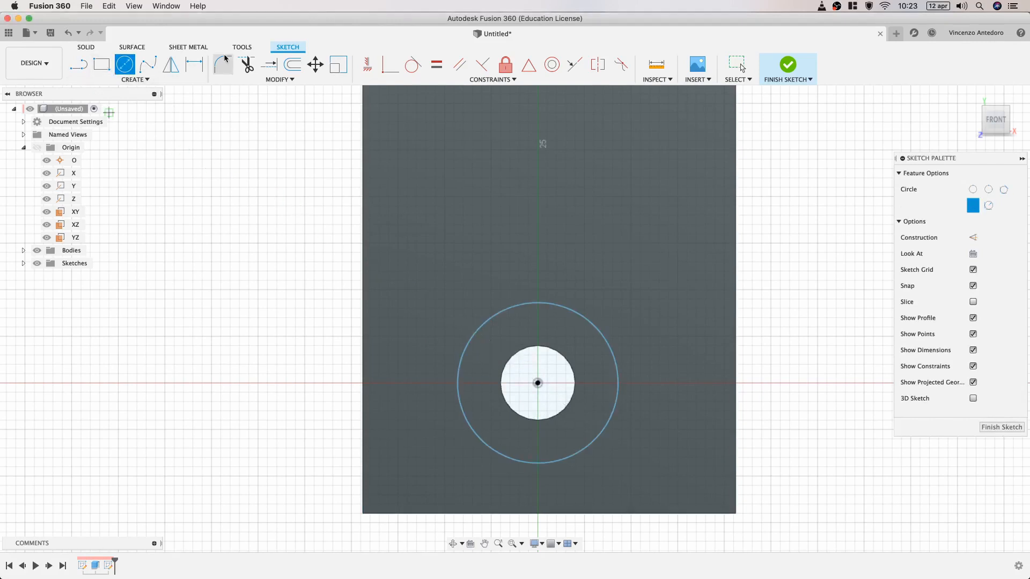
- Dimension the diameter of the circle around the hole as 16 mm and finish the sketch
{"action": "left_click", "coordinate": [195, 65]}
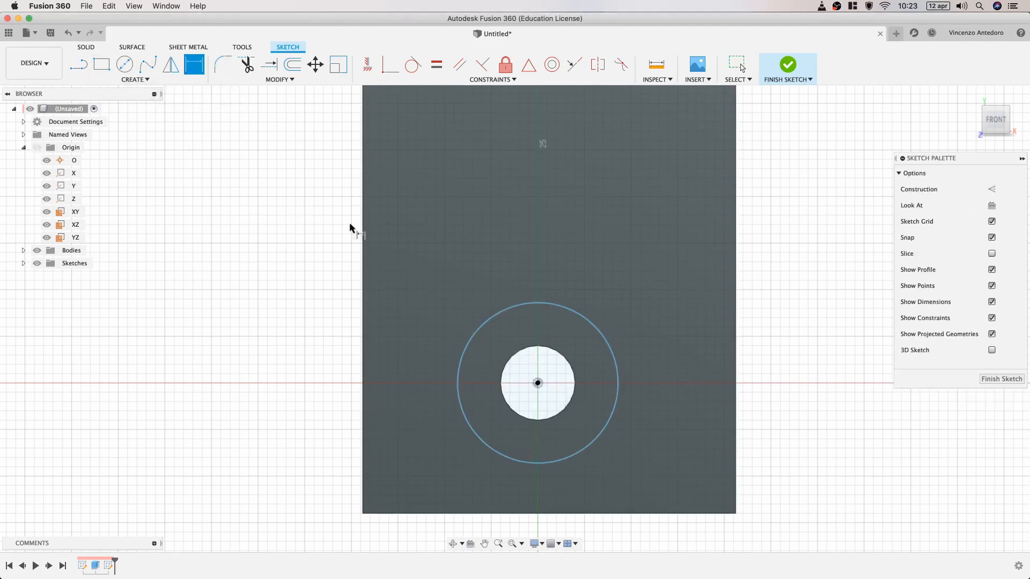
{"action": "left_click", "coordinate": [469, 349]}
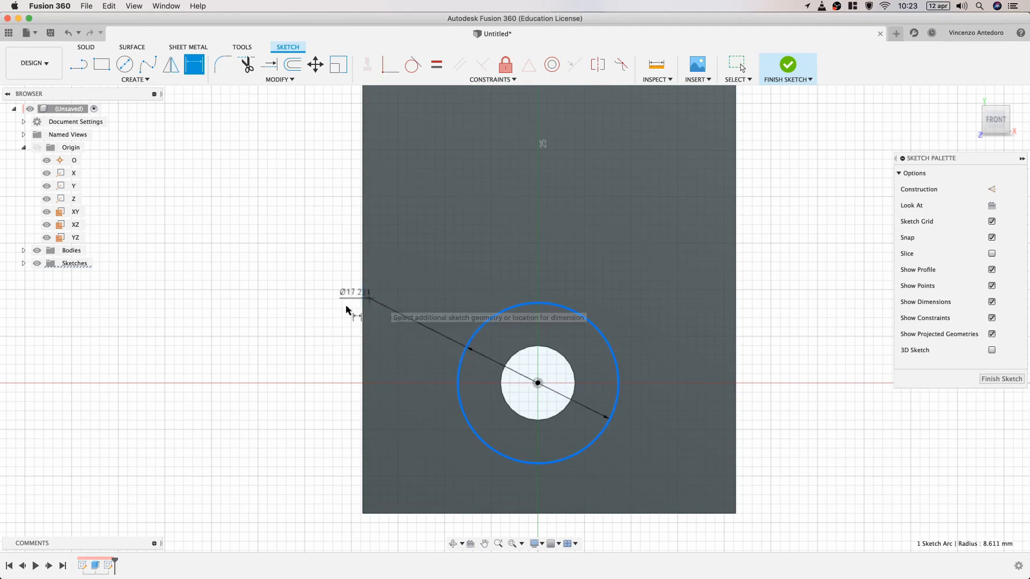
{"action": "left_click", "coordinate": [330, 328]}
{"action": "type", "text": "1"}
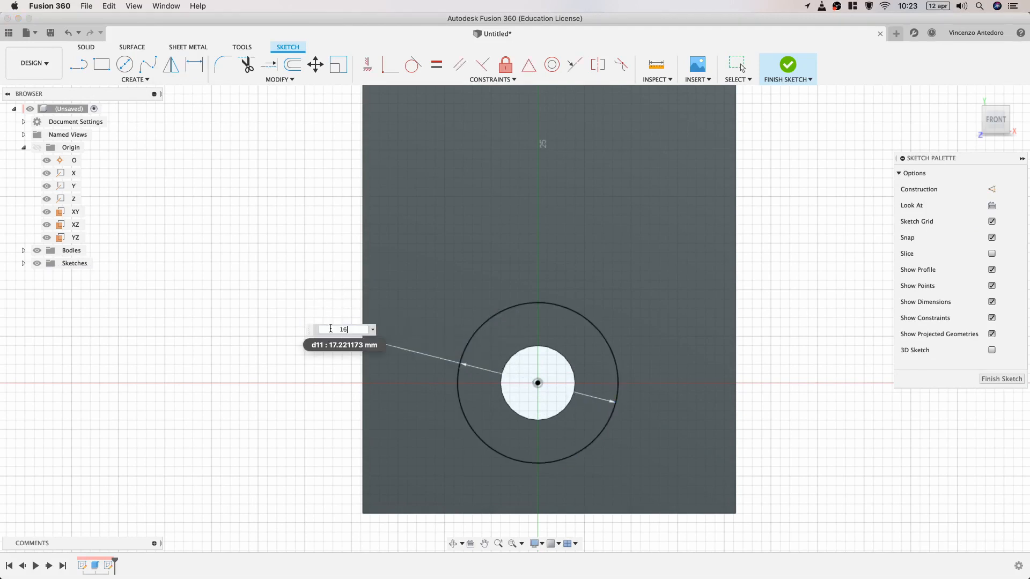
{"action": "type", "text": "6"}
{"action": "key", "text": "Return"}
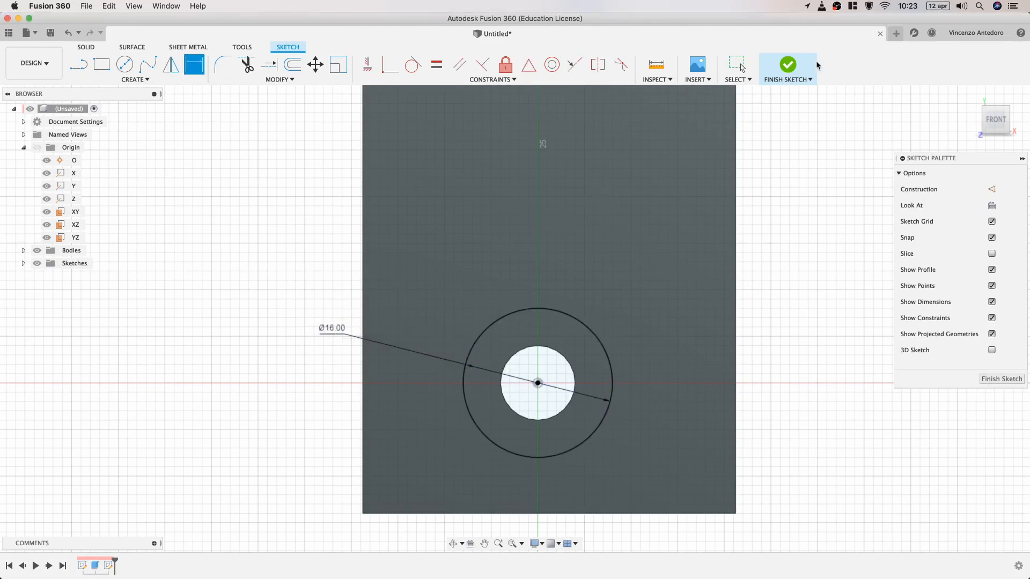
{"action": "left_click", "coordinate": [794, 60]}
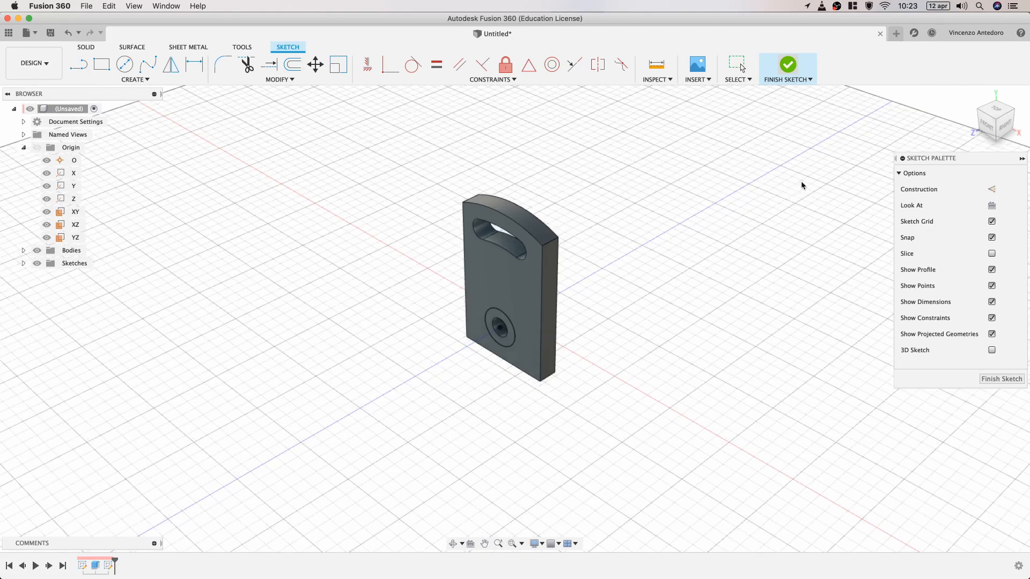
- Extrude the 16 mm circle around the hole as a cut, 3.5 mm deep into the plate
{"action": "left_click", "coordinate": [512, 342]}
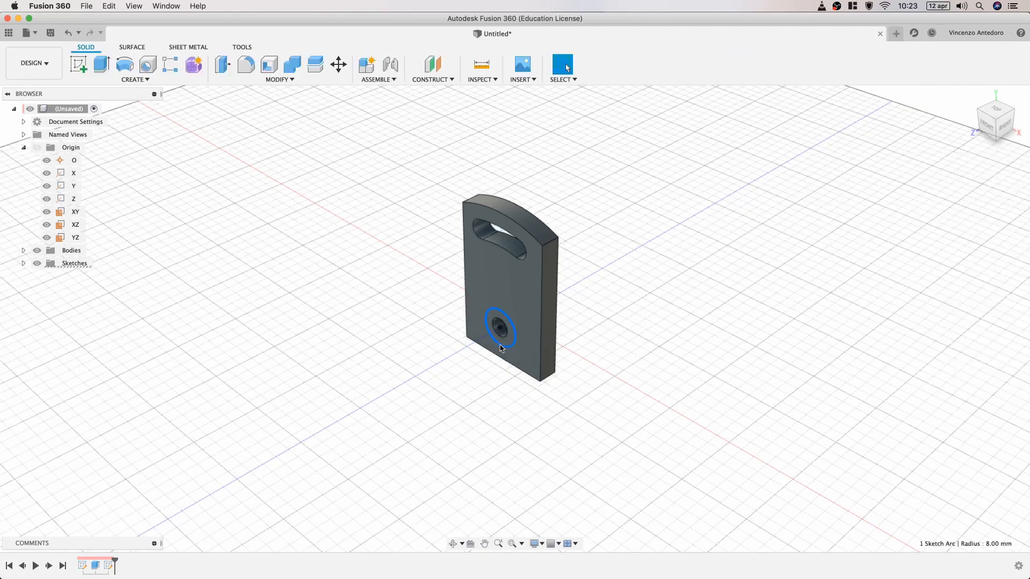
{"action": "left_click", "coordinate": [101, 65]}
{"action": "left_click", "coordinate": [1005, 246]}
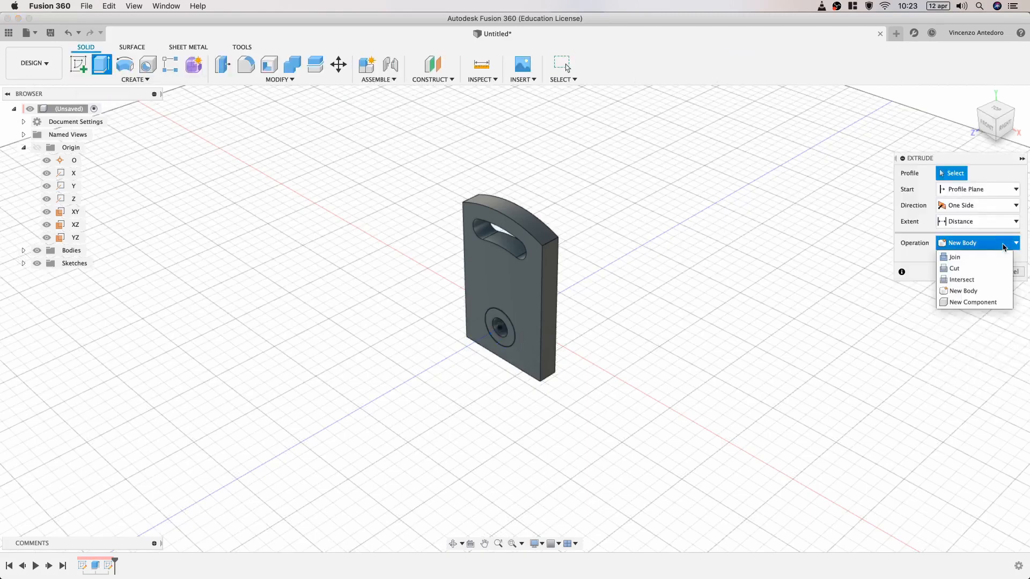
{"action": "left_click", "coordinate": [988, 269]}
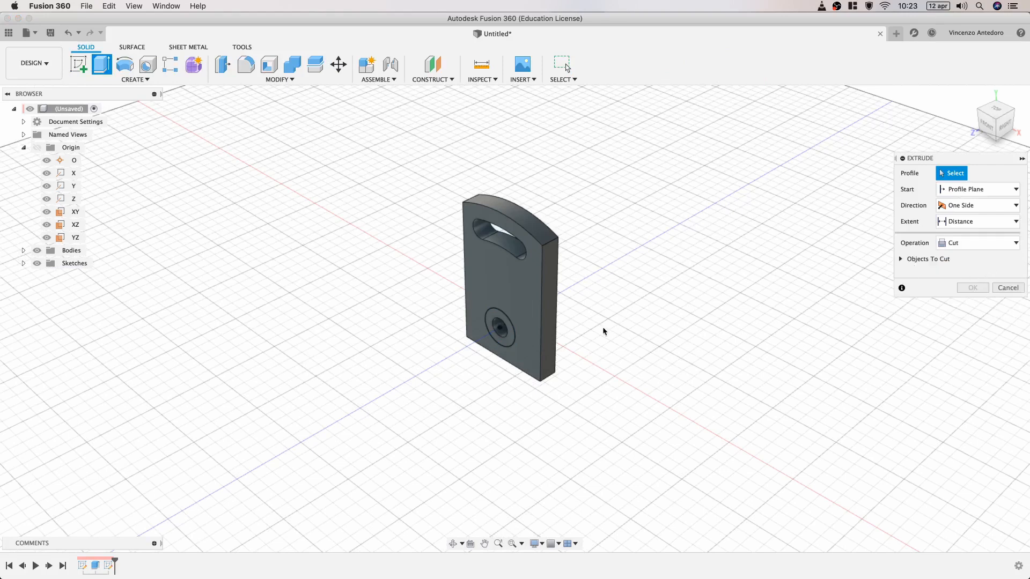
{"action": "left_click", "coordinate": [511, 341]}
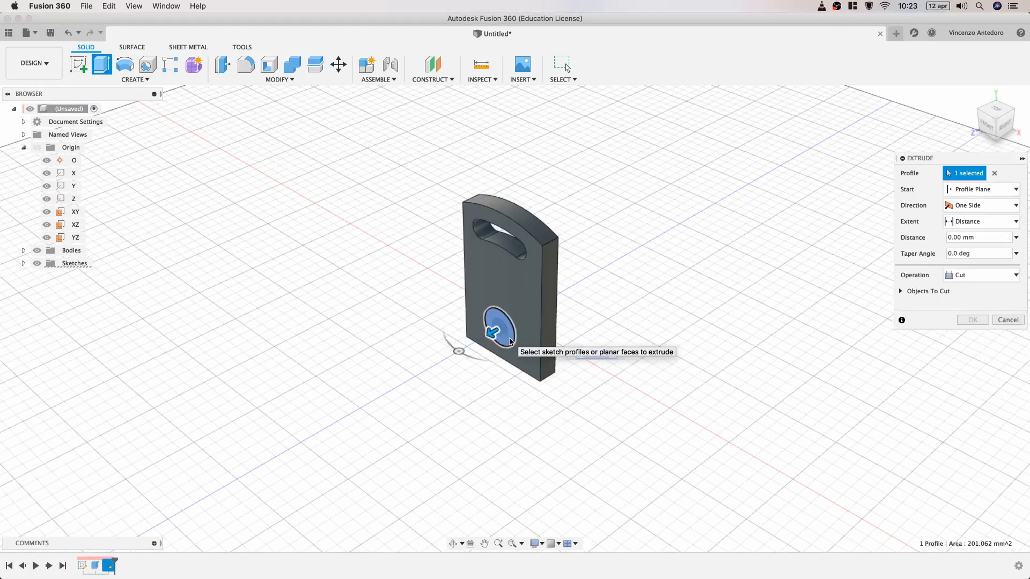
{"action": "type", "text": "3.5"}
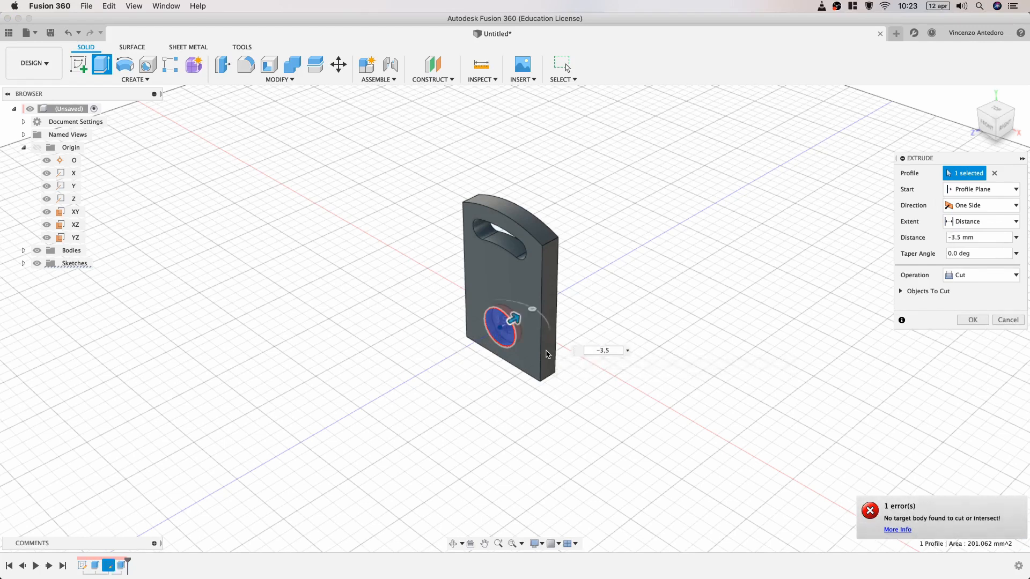
{"action": "key", "text": "Return"}
{"action": "left_click", "coordinate": [507, 289]}
- Start a sketch on the plate's narrow side face and draw a closed rectangular profile about 17 mm wide, projecting forward from the front edge at its base
{"action": "left_click", "coordinate": [548, 311]}
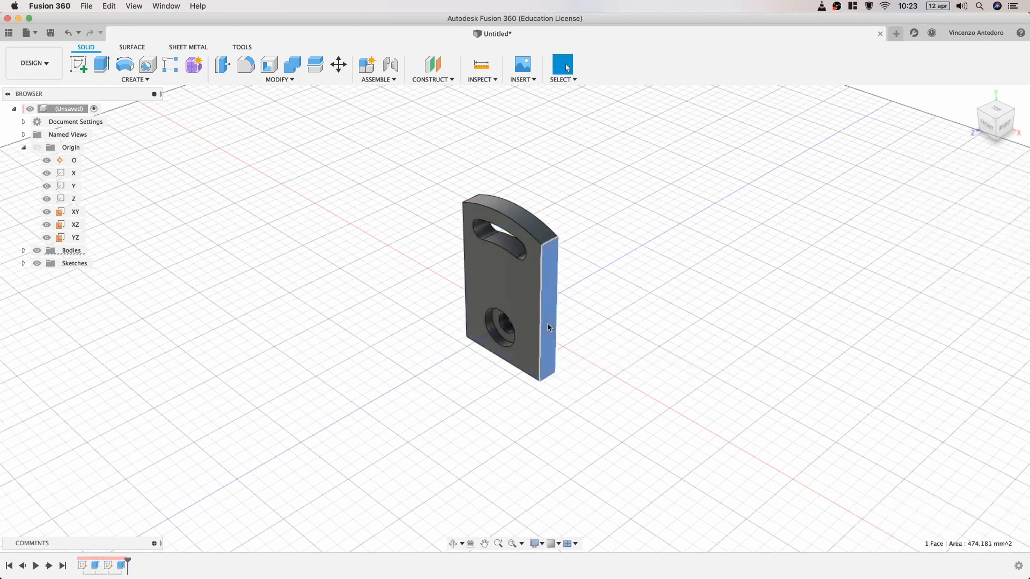
{"action": "left_click", "coordinate": [78, 66]}
{"action": "left_click", "coordinate": [74, 71]}
{"action": "left_click", "coordinate": [524, 389]}
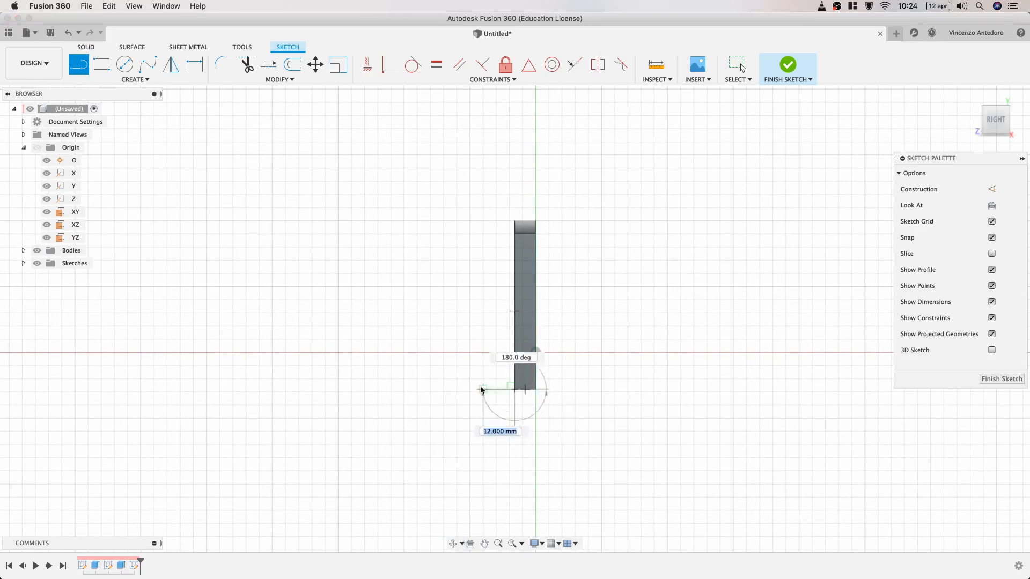
{"action": "left_click", "coordinate": [470, 389]}
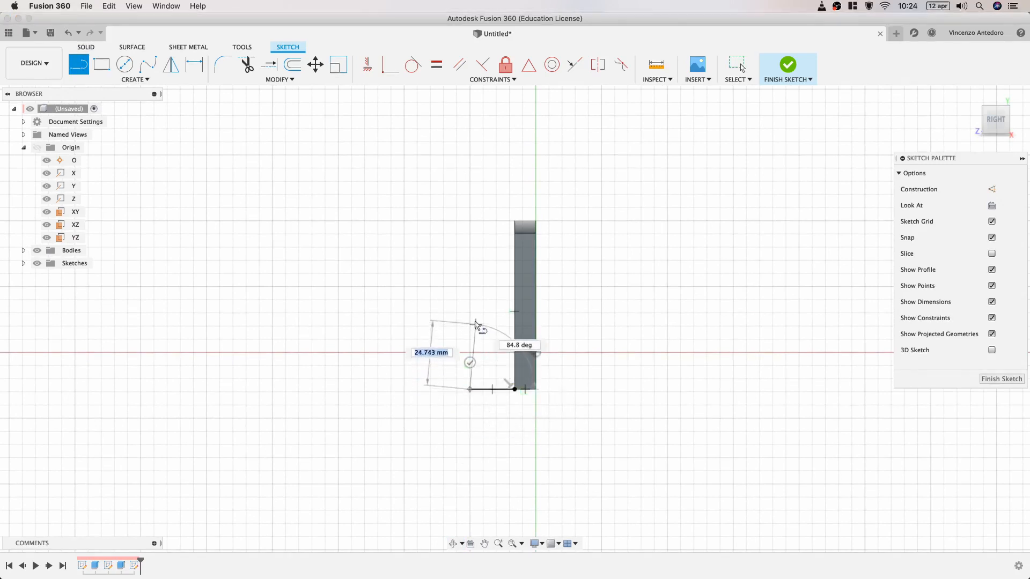
{"action": "left_click", "coordinate": [470, 287]}
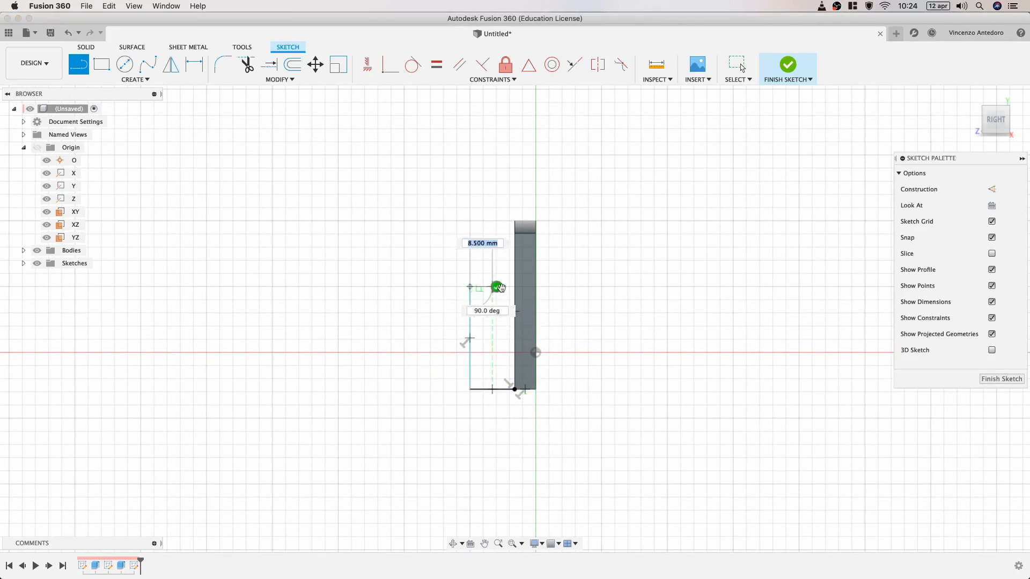
{"action": "left_click", "coordinate": [515, 287]}
{"action": "left_click", "coordinate": [514, 391]}
{"action": "right_click", "coordinate": [515, 392]}
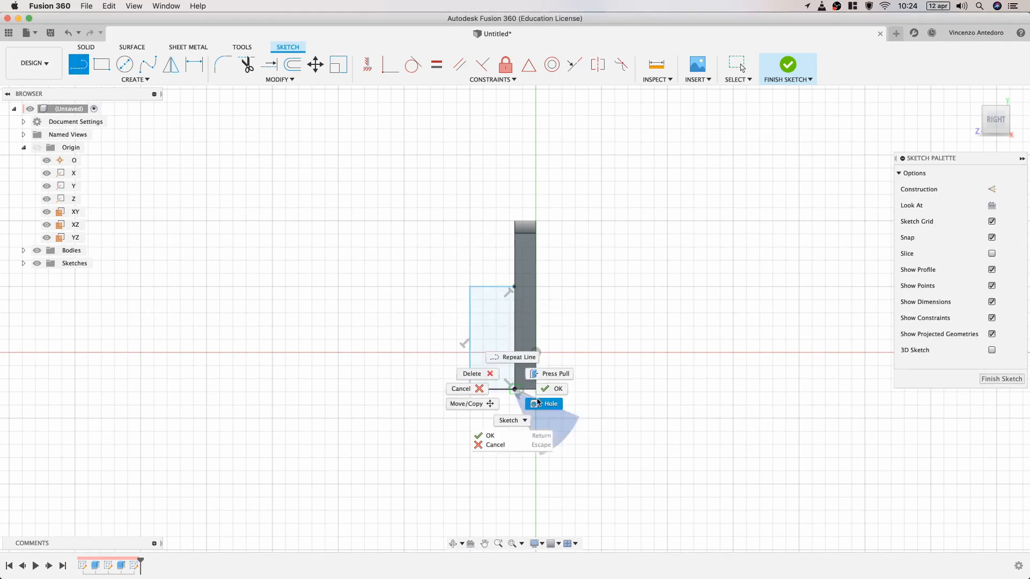
{"action": "left_click", "coordinate": [552, 389]}
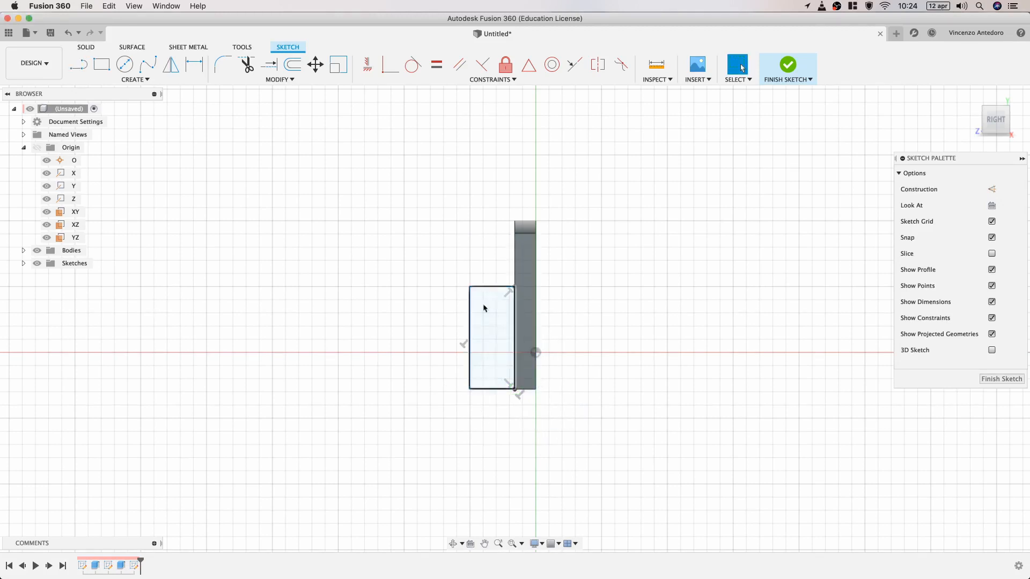
- Draw a circle about 6.4 mm in diameter inside the rectangular profile, near its upper outer corner
{"action": "left_click", "coordinate": [125, 63]}
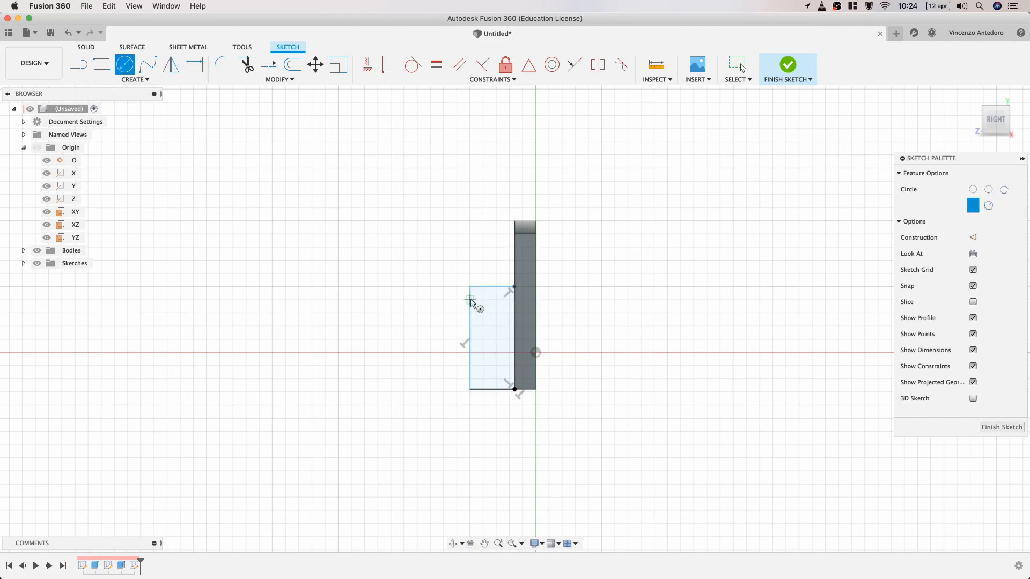
{"action": "left_click", "coordinate": [489, 304]}
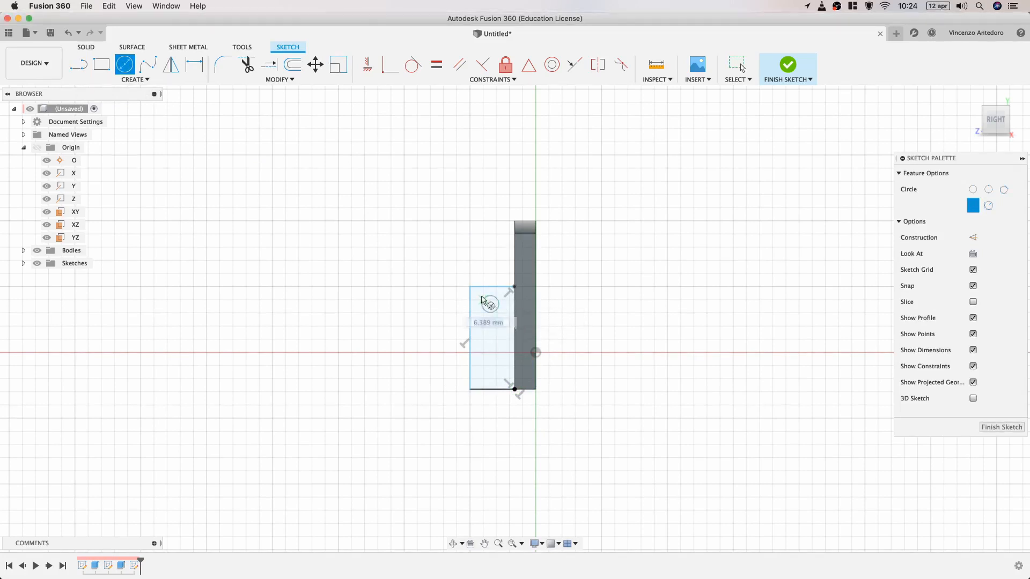
{"action": "right_click", "coordinate": [487, 300]}
{"action": "left_click", "coordinate": [526, 302]}
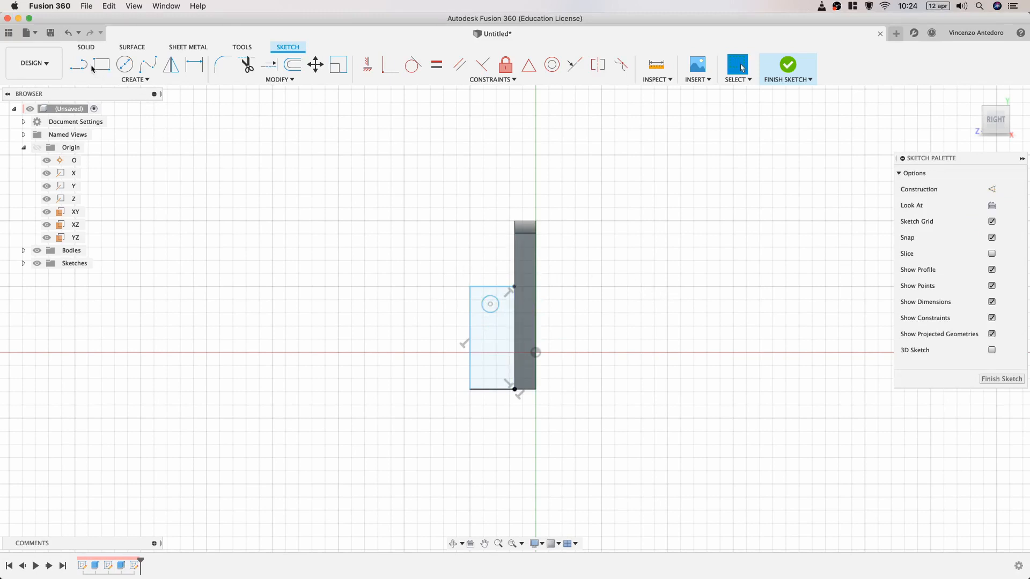
- Fillet the upper outer corner of the rectangular profile with a 5 mm radius
{"action": "left_click", "coordinate": [193, 67]}
{"action": "left_click", "coordinate": [222, 65]}
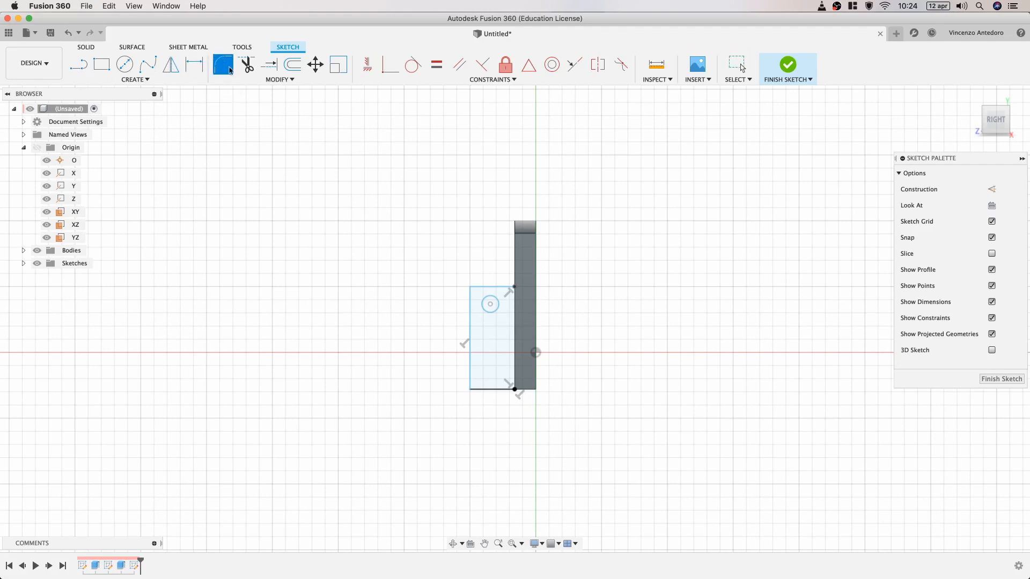
{"action": "left_click", "coordinate": [467, 297]}
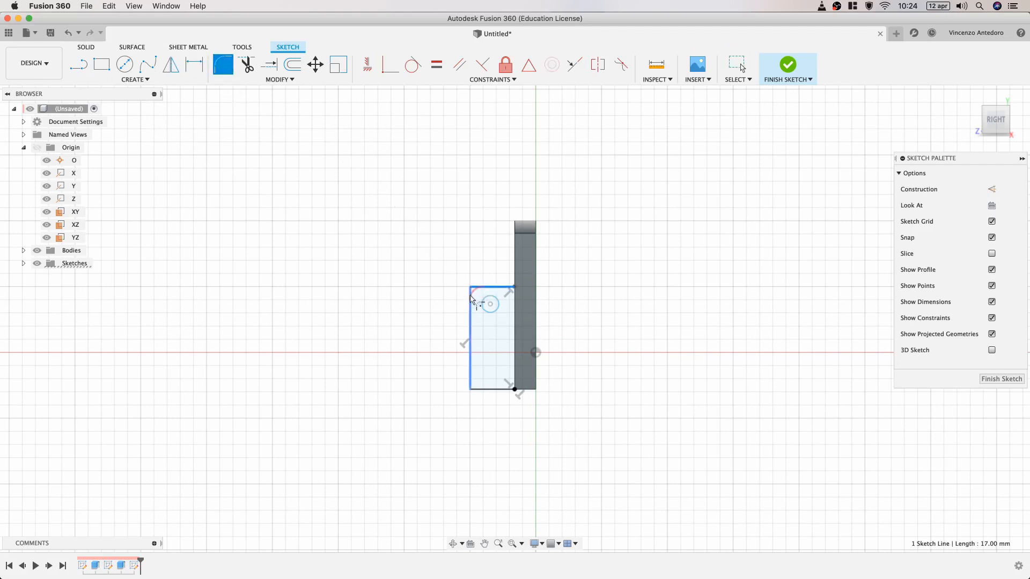
{"action": "scroll", "coordinate": [464, 299], "scroll_direction": "up", "scroll_amount": 3}
- Dimension the horizontal distance from the profile's outer vertical line to the plate's back edge as 24 mm
{"action": "left_click", "coordinate": [194, 66]}
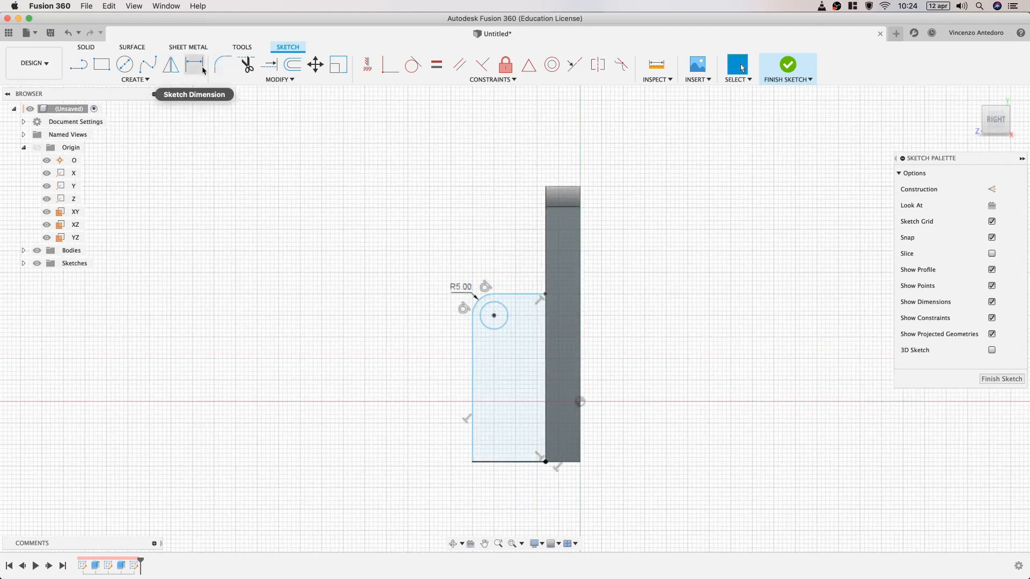
{"action": "left_click", "coordinate": [471, 441]}
{"action": "left_click", "coordinate": [580, 452]}
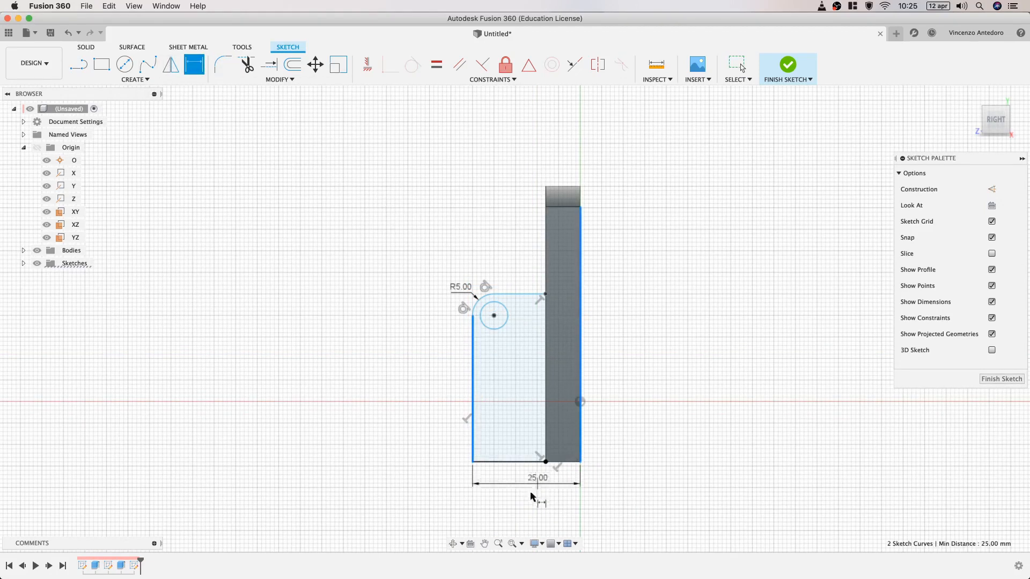
{"action": "left_click", "coordinate": [528, 505]}
{"action": "type", "text": "24"}
{"action": "key", "text": "Return"}
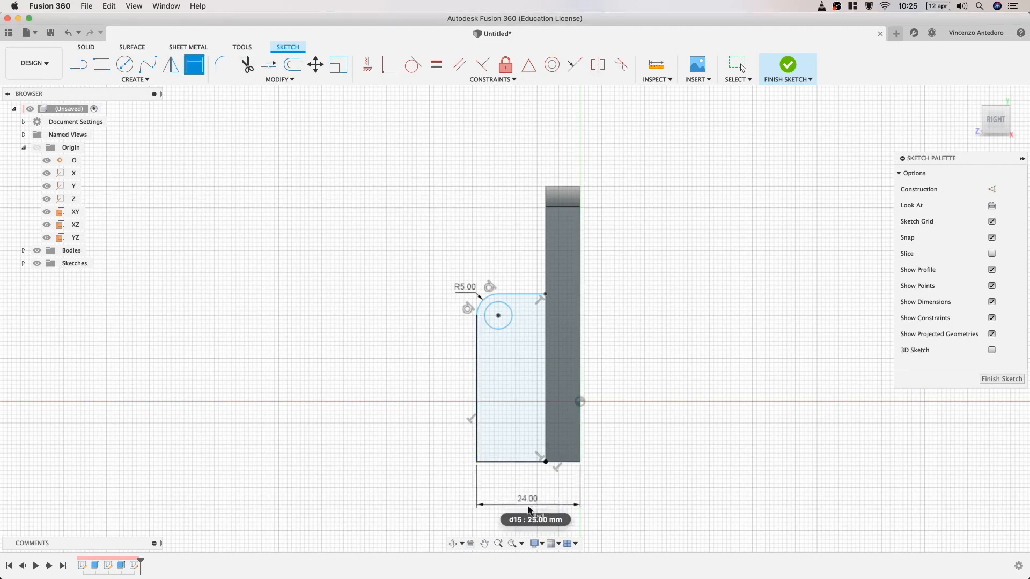
- Dimension the vertical distance from the profile's bottom line to the circle's centre as 38 mm
{"action": "left_click", "coordinate": [490, 462]}
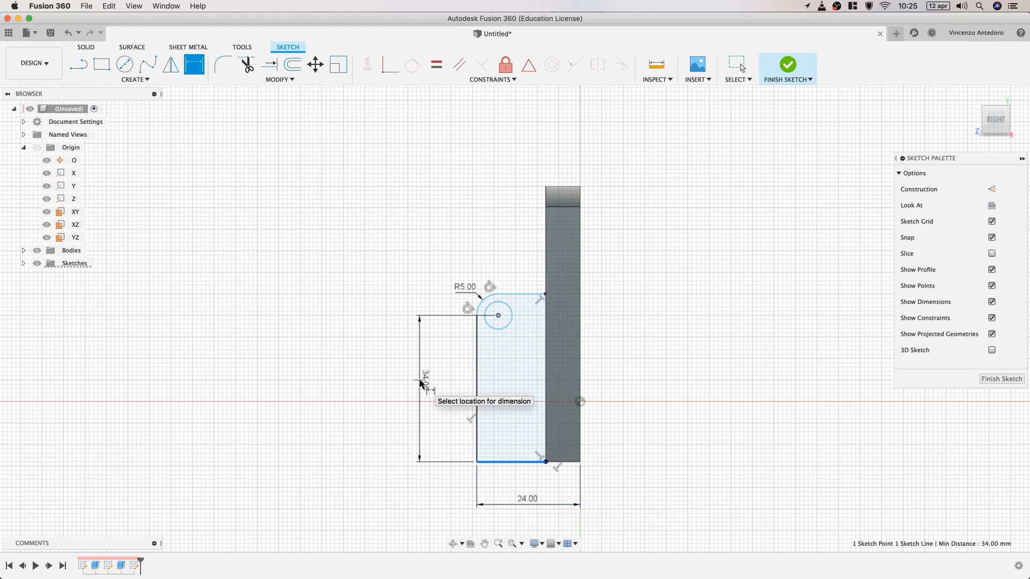
{"action": "left_click", "coordinate": [422, 383]}
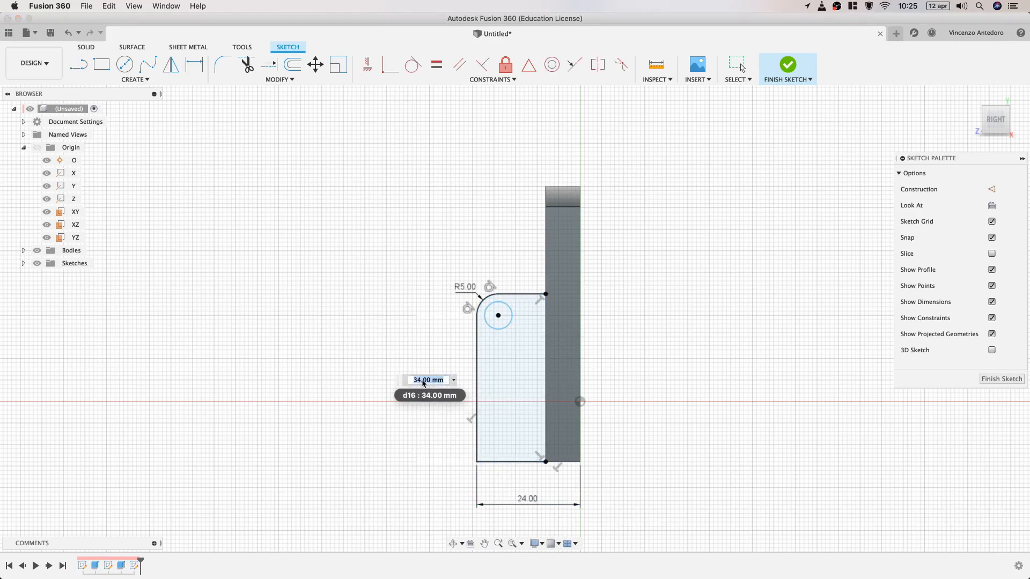
{"action": "type", "text": "38"}
{"action": "key", "text": "Return"}
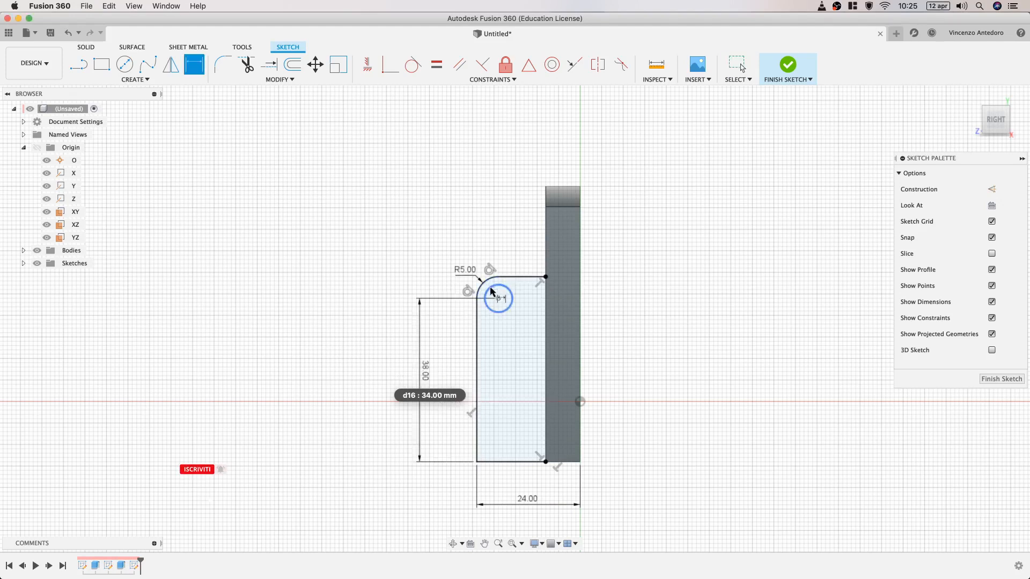
- Dimension the circle's diameter as 7 mm, set the corner fillet's radius to 7 mm, and finish the sketch
{"action": "left_click", "coordinate": [490, 291]}
{"action": "left_click", "coordinate": [423, 278]}
{"action": "type", "text": "7"}
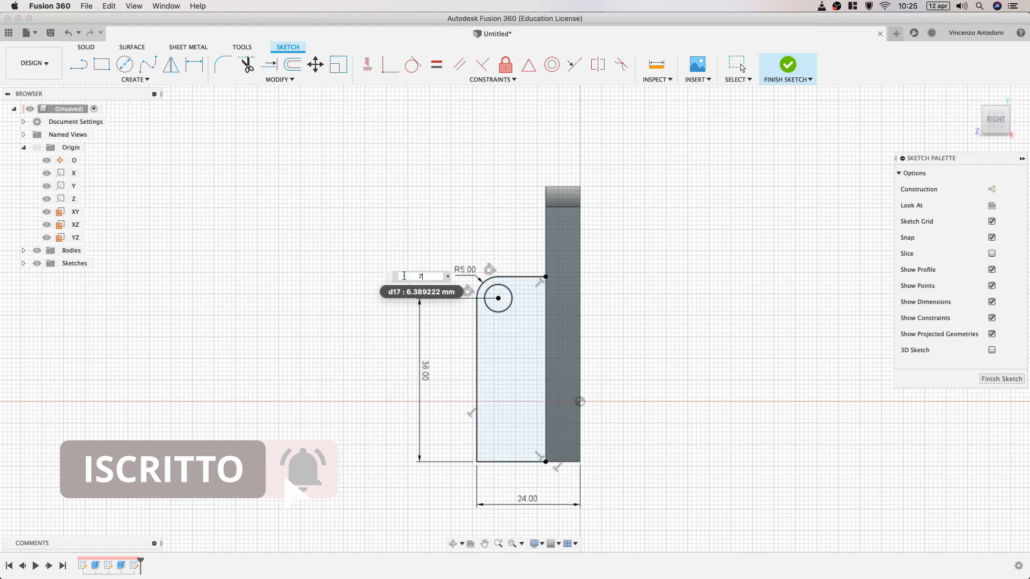
{"action": "key", "text": "Return"}
{"action": "double_click", "coordinate": [465, 272]}
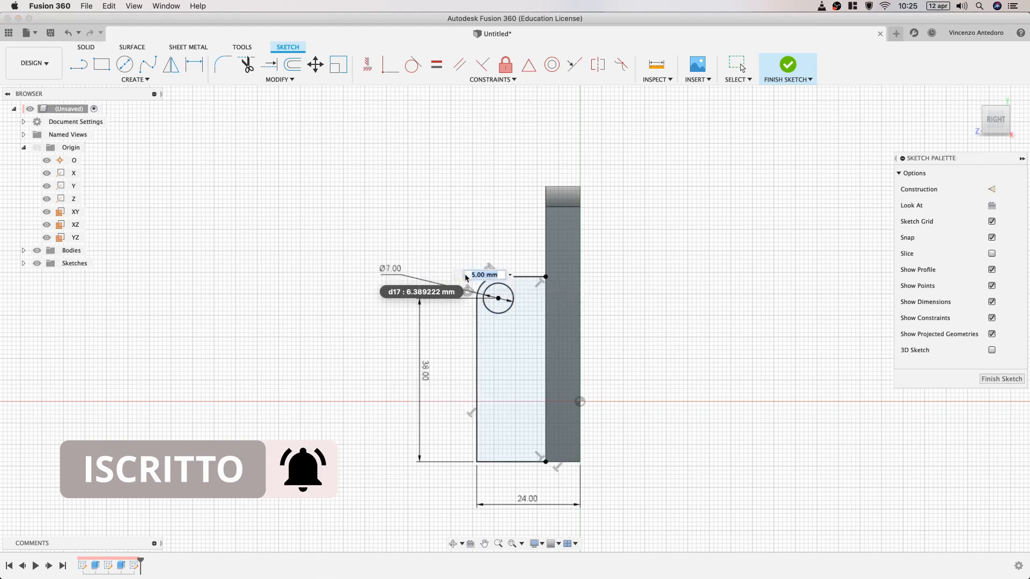
{"action": "type", "text": "7"}
{"action": "key", "text": "Return"}
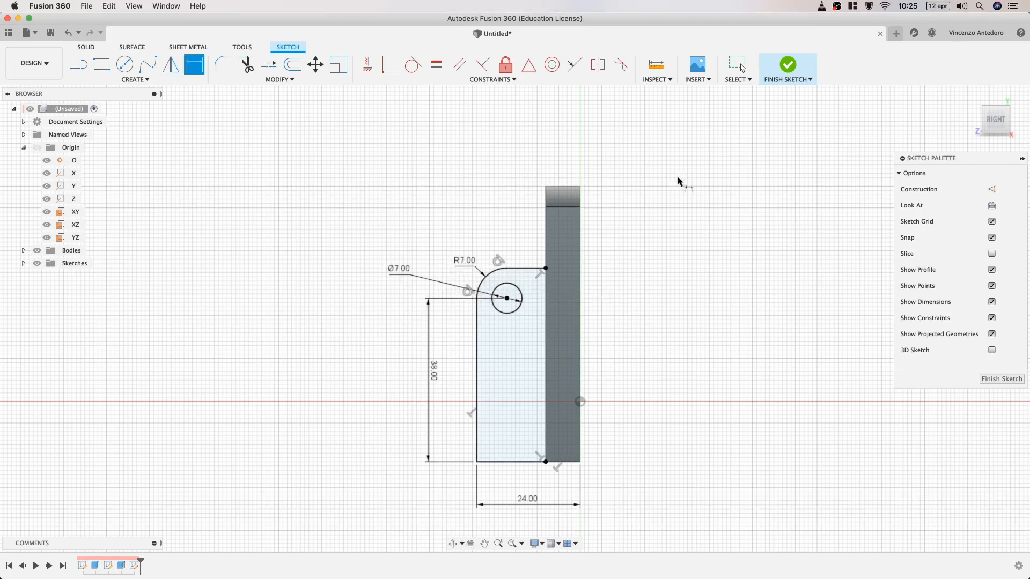
{"action": "left_click", "coordinate": [784, 67]}
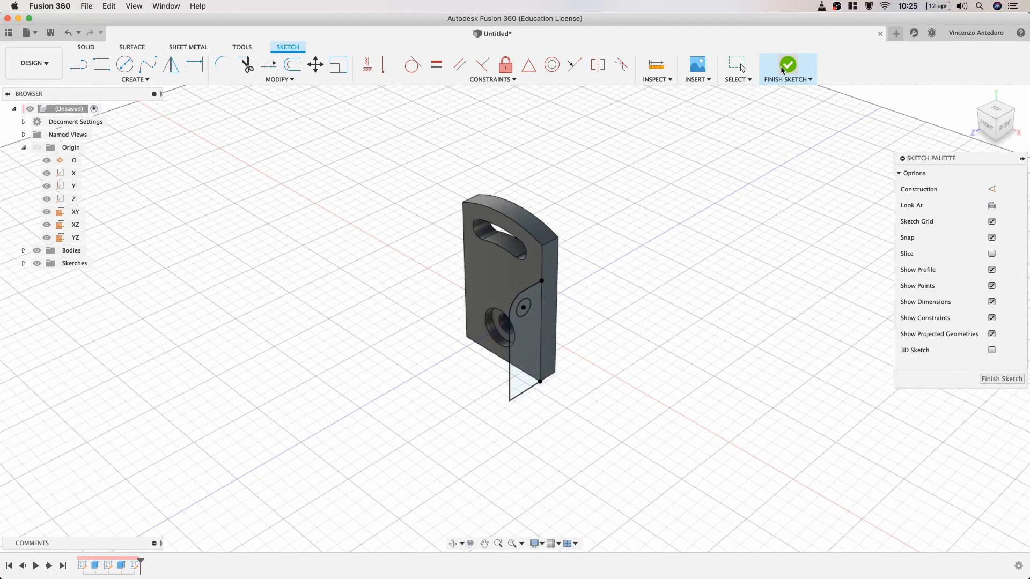
- Extrude the side profile, excluding its circle, by -6 mm inward and join it to the plate as a lug
{"action": "left_click", "coordinate": [453, 543]}
{"action": "left_click_drag", "start_coordinate": [445, 427], "coordinate": [510, 390]}
{"action": "left_click", "coordinate": [562, 65]}
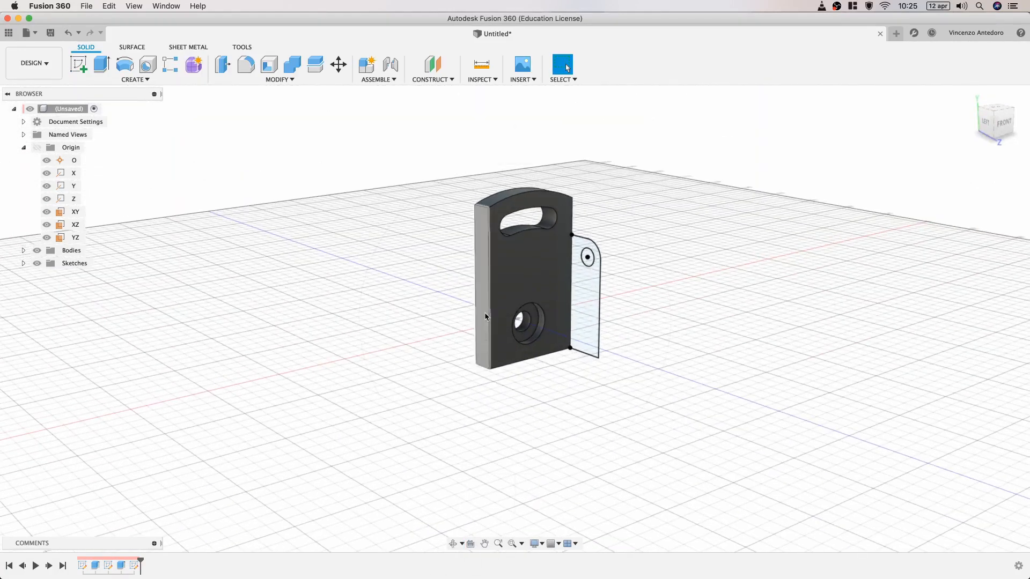
{"action": "left_click", "coordinate": [102, 65]}
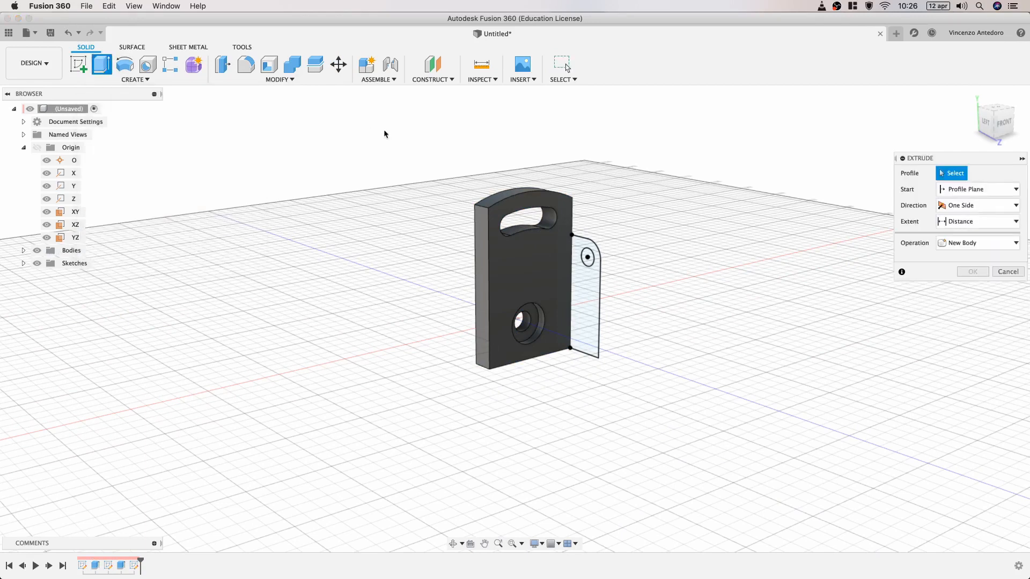
{"action": "left_click", "coordinate": [590, 294]}
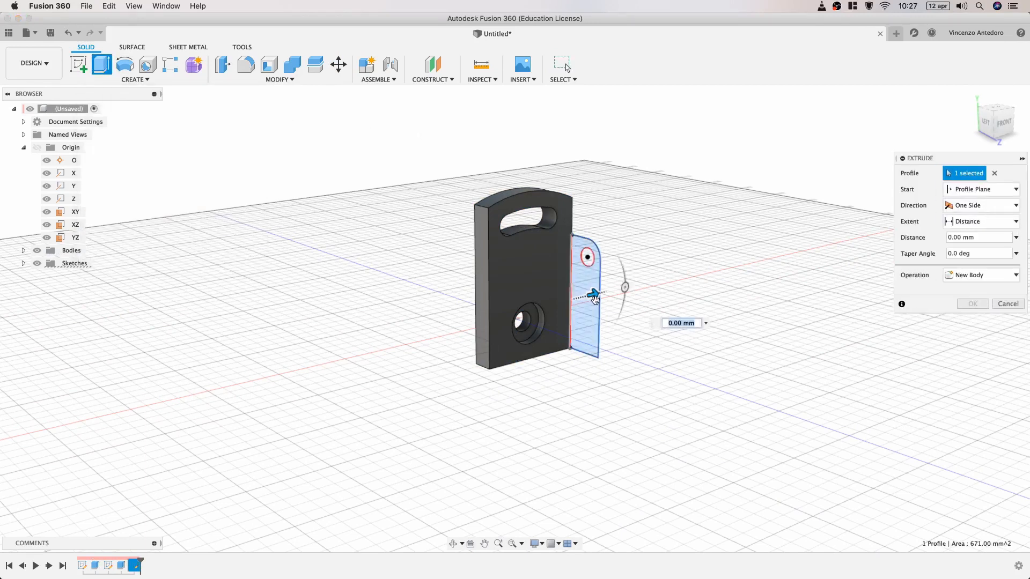
{"action": "left_click_drag", "start_coordinate": [592, 296], "coordinate": [584, 298]}
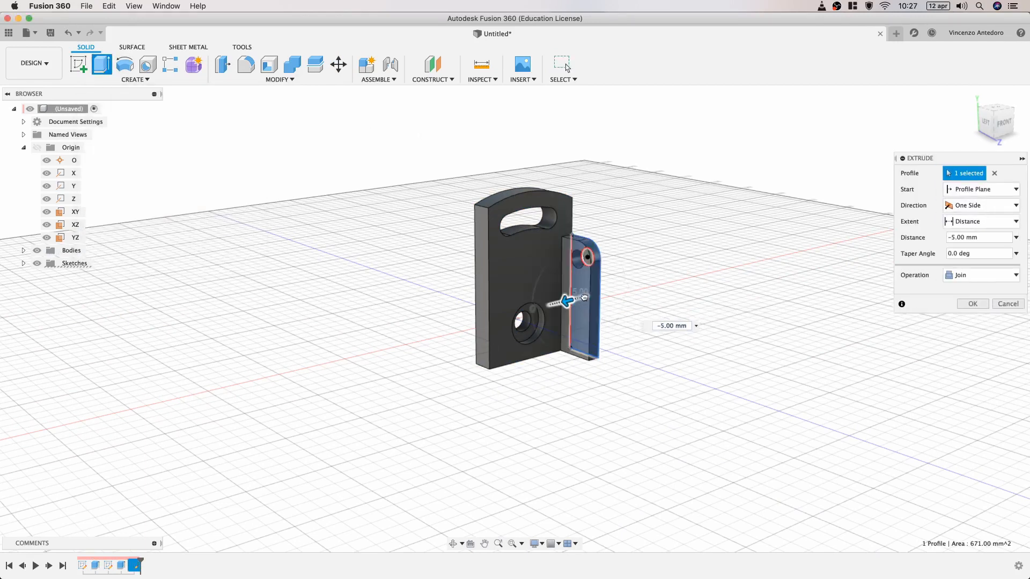
{"action": "left_click", "coordinate": [663, 326]}
{"action": "key", "text": "BackSpace"}
{"action": "type", "text": "6"}
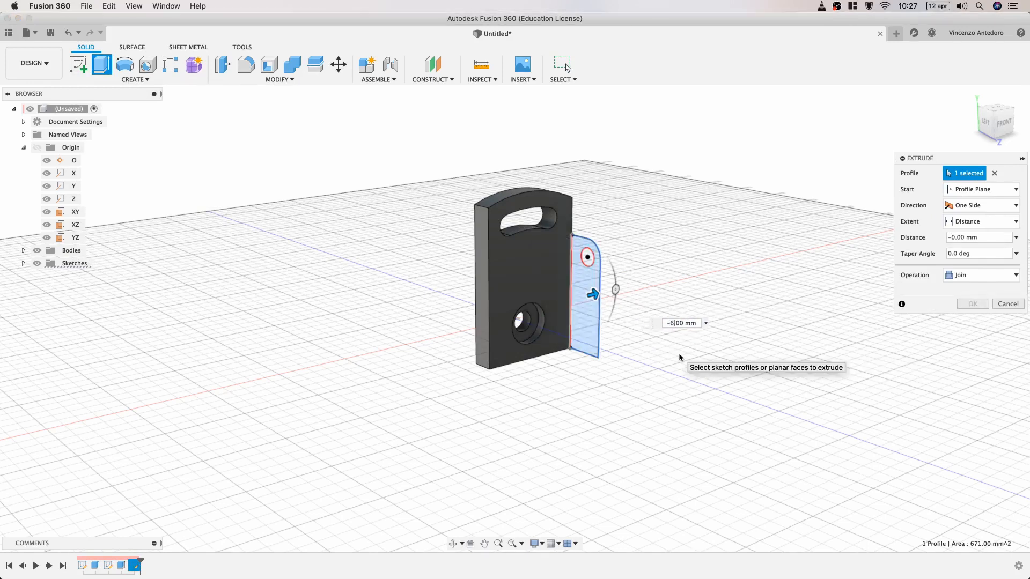
{"action": "key", "text": "Return"}
- Sketch on the plate's narrow side face opposite the lug, project the lug's inner face with its hole, and finish the sketch
{"action": "left_click", "coordinate": [482, 314]}
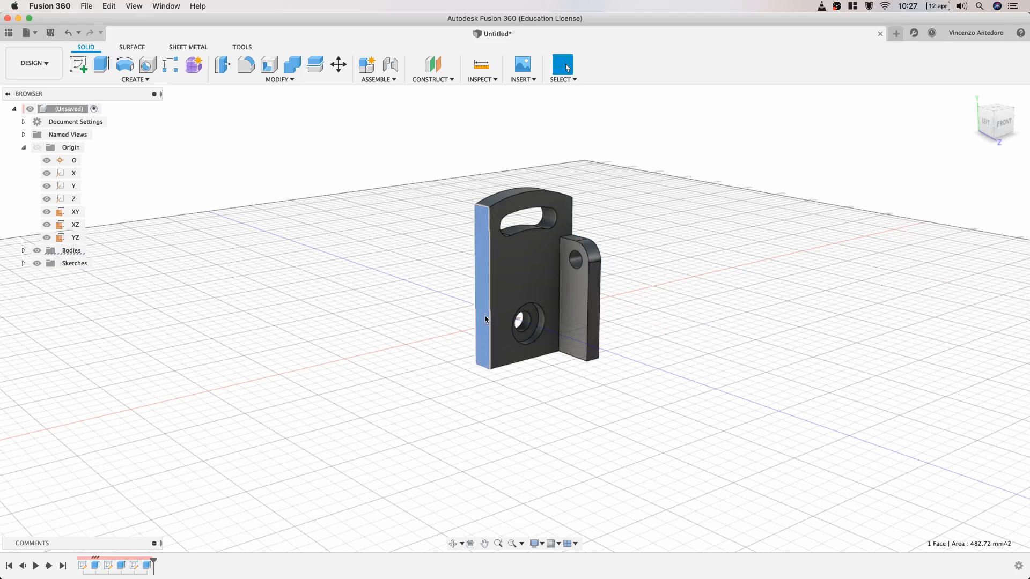
{"action": "left_click", "coordinate": [78, 64]}
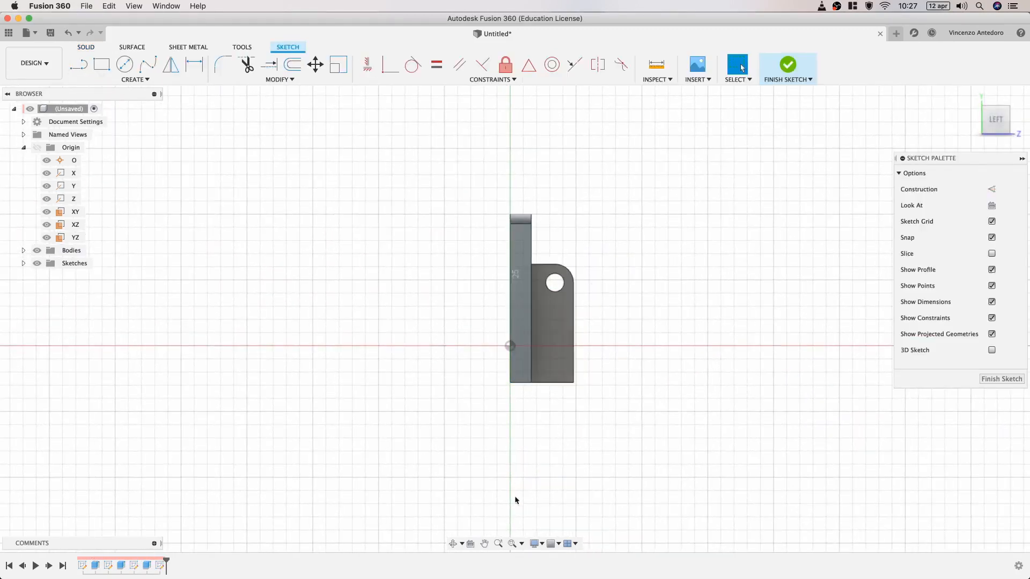
{"action": "left_click", "coordinate": [452, 543]}
{"action": "left_click_drag", "start_coordinate": [564, 354], "coordinate": [628, 343]}
{"action": "key", "text": "Escape"}
{"action": "left_click", "coordinate": [597, 316]}
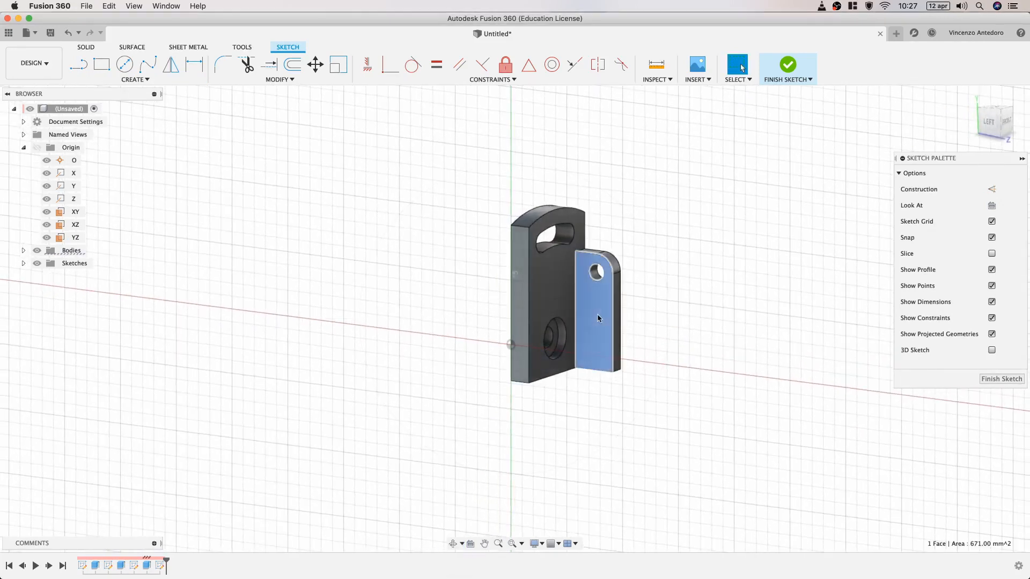
{"action": "left_click", "coordinate": [134, 80]}
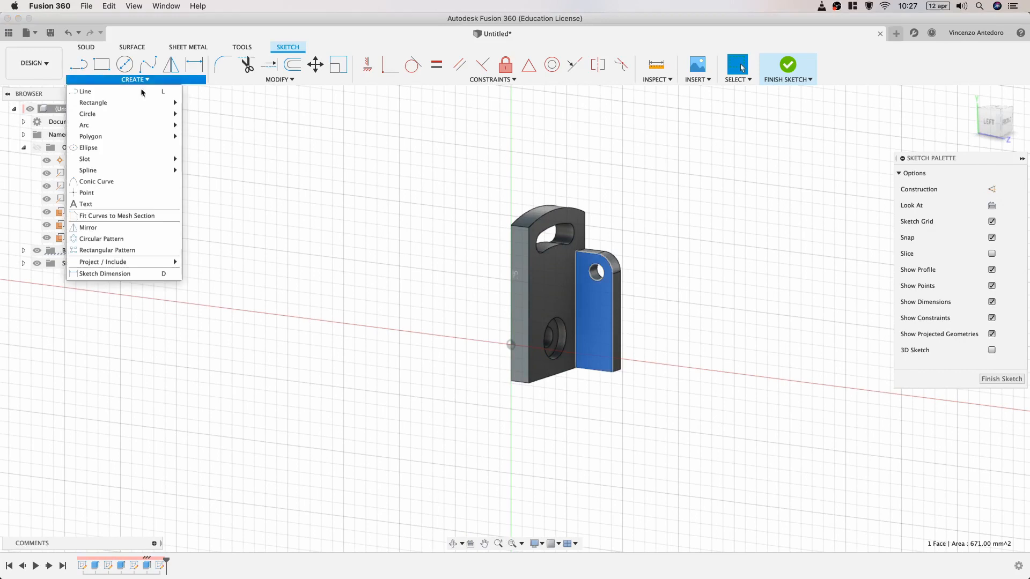
{"action": "mouse_move", "coordinate": [138, 263]}
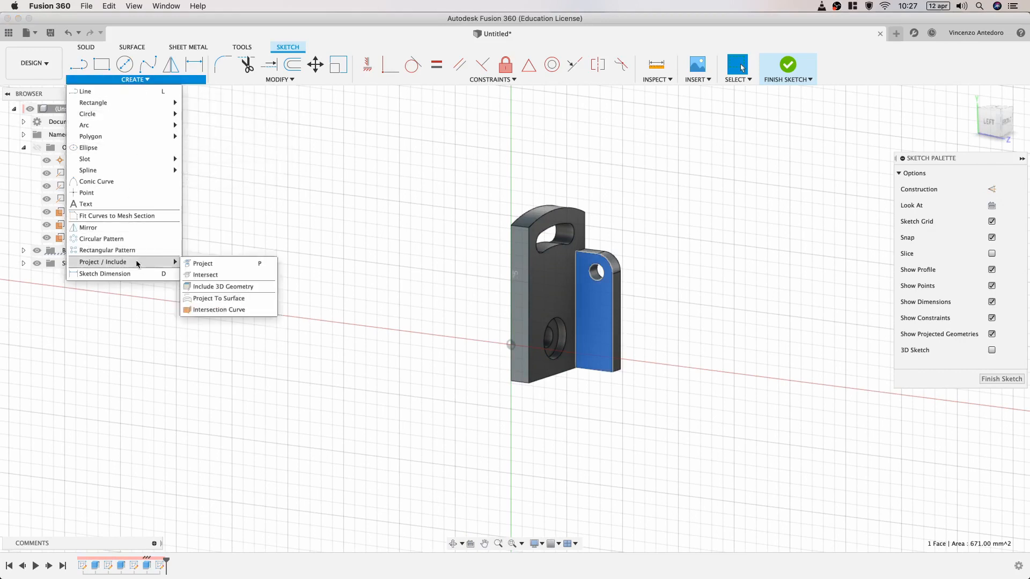
{"action": "left_click", "coordinate": [211, 268]}
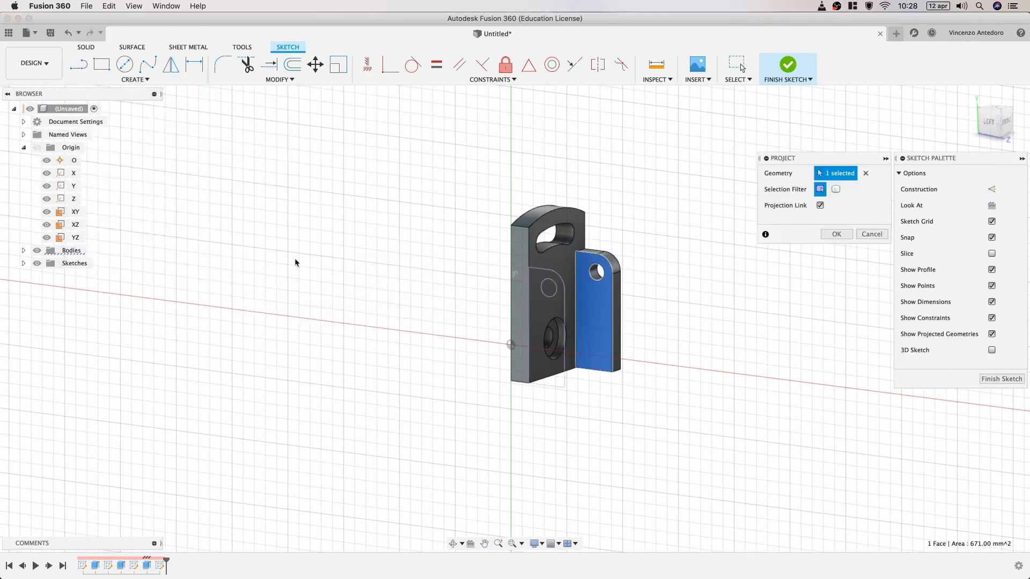
{"action": "left_click", "coordinate": [836, 235]}
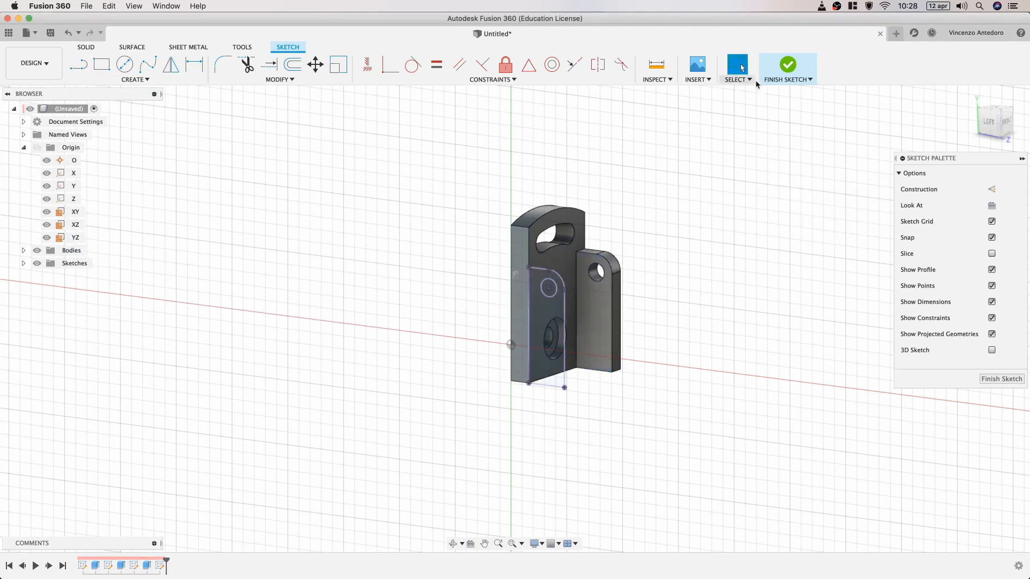
{"action": "left_click", "coordinate": [793, 78]}
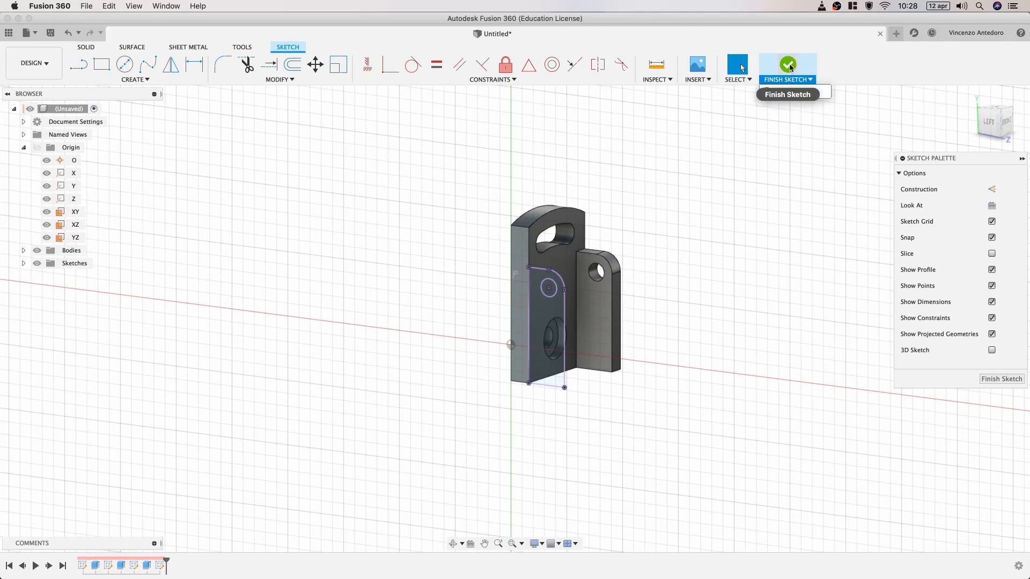
{"action": "left_click", "coordinate": [789, 67]}
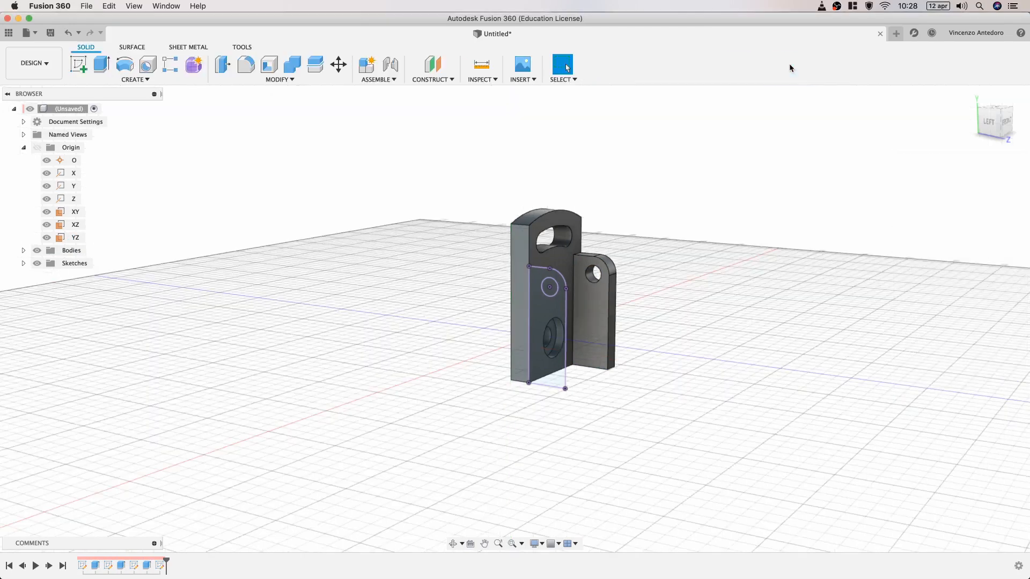
- Extrude the projected lug profile, excluding its circle, by -6 mm inward and join it to the plate as the second lug
{"action": "left_click", "coordinate": [101, 64]}
{"action": "left_click", "coordinate": [541, 328]}
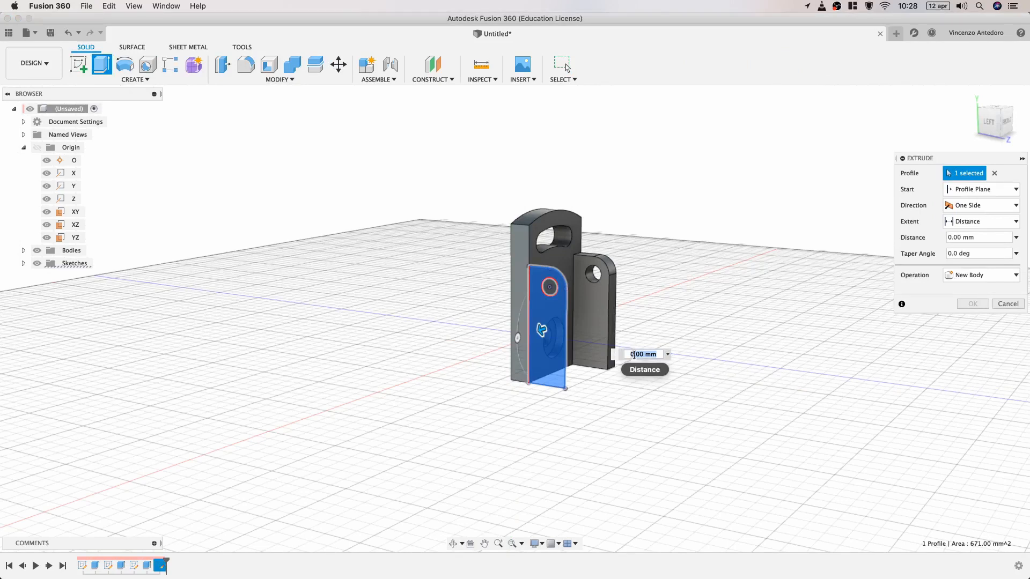
{"action": "left_click_drag", "start_coordinate": [541, 328], "coordinate": [547, 330]}
{"action": "left_click", "coordinate": [643, 353]}
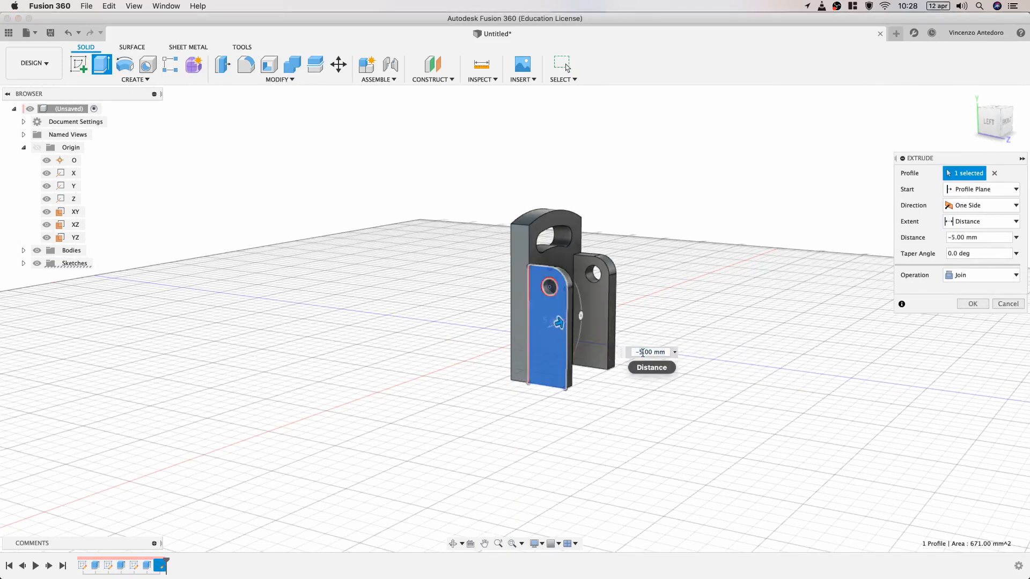
{"action": "key", "text": "BackSpace"}
{"action": "type", "text": "6"}
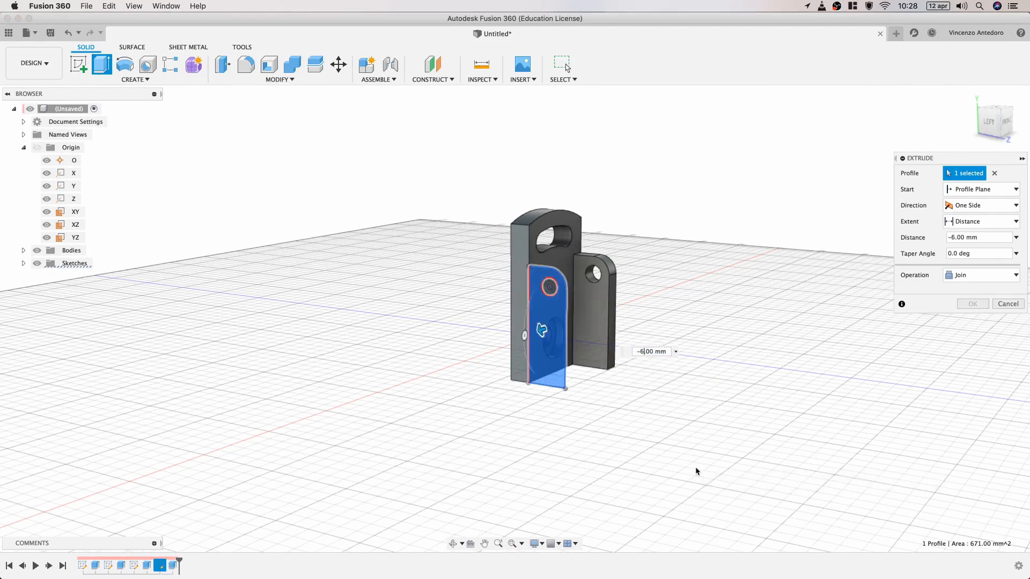
{"action": "key", "text": "Return"}
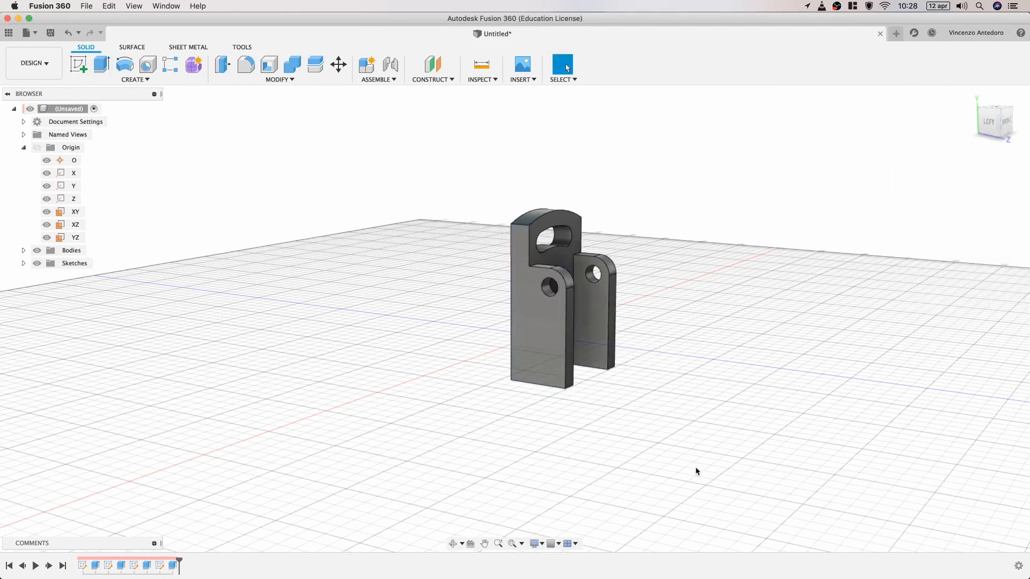
{"action": "left_click", "coordinate": [453, 544]}
{"action": "left_click_drag", "start_coordinate": [517, 424], "coordinate": [523, 425]}
{"action": "scroll", "coordinate": [523, 425], "scroll_direction": "up", "scroll_amount": 2}
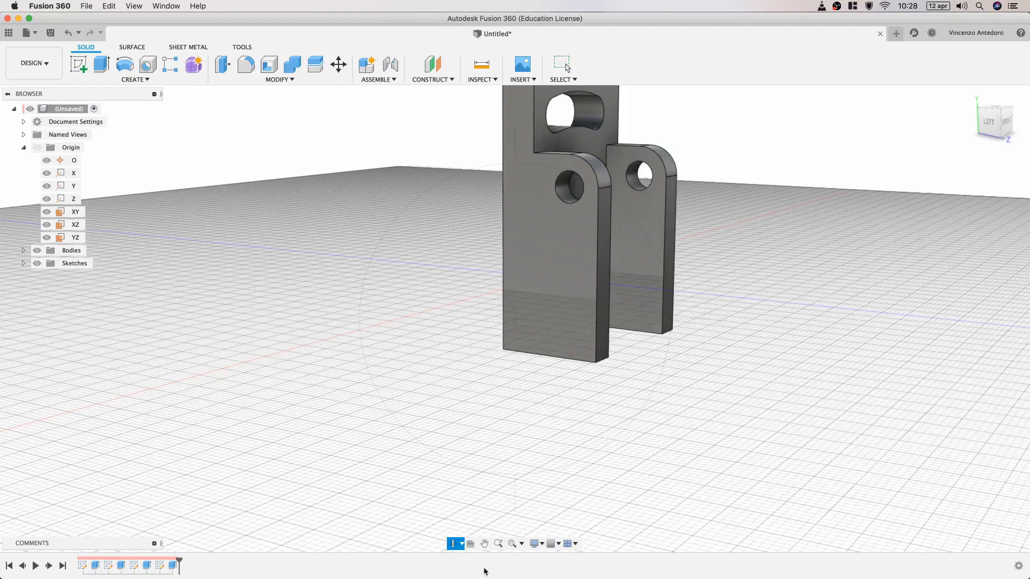
{"action": "left_click", "coordinate": [485, 543]}
{"action": "middle_click_drag", "start_coordinate": [550, 322], "coordinate": [399, 434]}
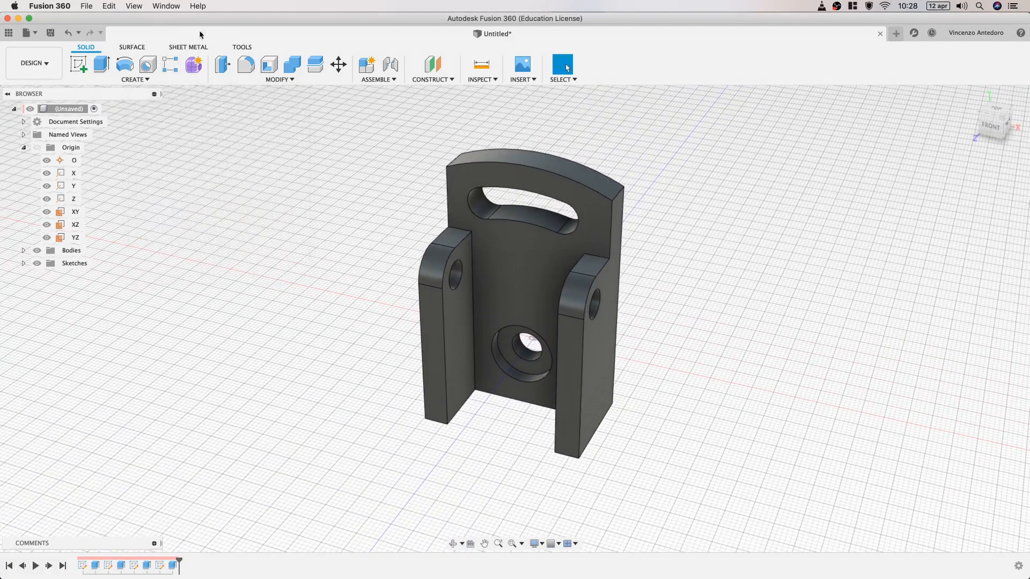
{"action": "left_click", "coordinate": [245, 64]}
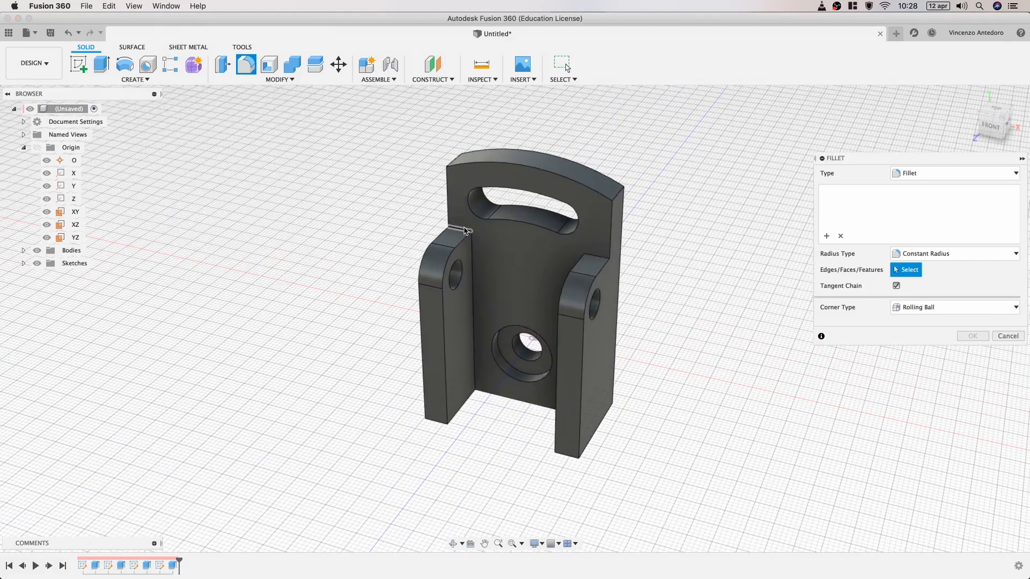
{"action": "left_click", "coordinate": [464, 230]}
{"action": "key", "text": "Escape"}
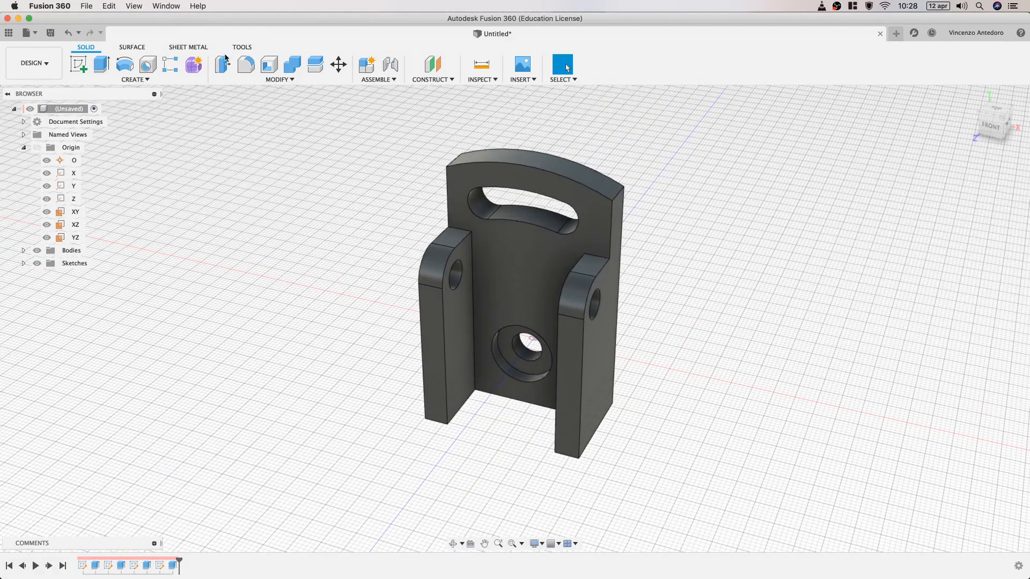
- Fillet the two edges where the tops of the lugs meet the plate's front face with a 2 mm radius
{"action": "left_click", "coordinate": [245, 64]}
{"action": "left_click", "coordinate": [463, 233]}
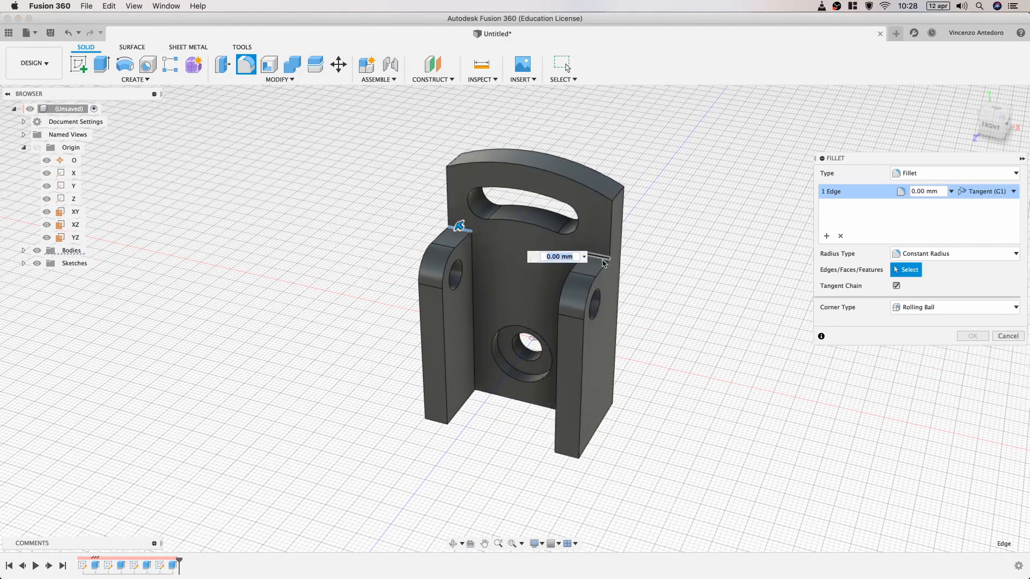
{"action": "left_click", "coordinate": [601, 259]}
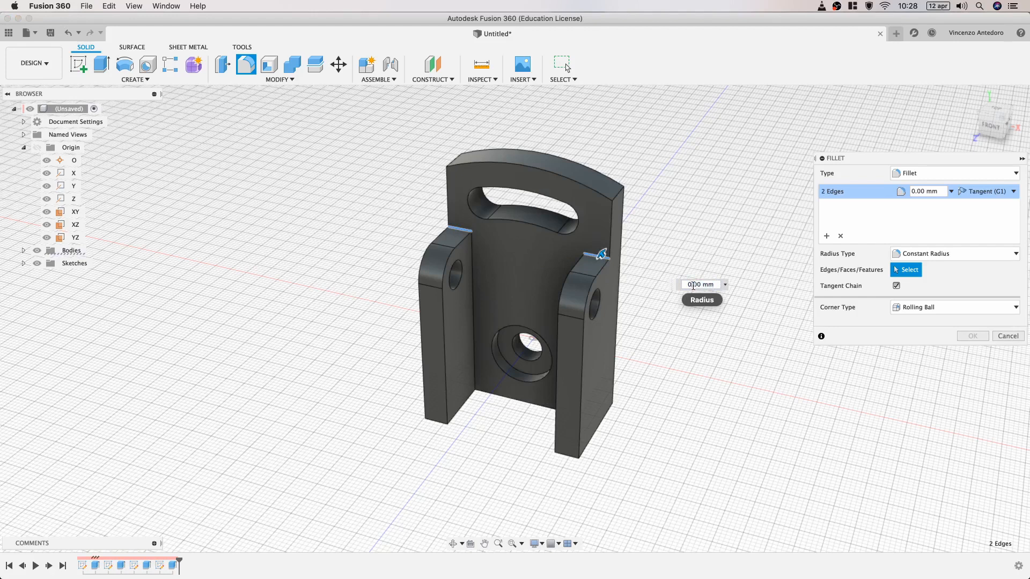
{"action": "type", "text": "2"}
{"action": "key", "text": "Return"}
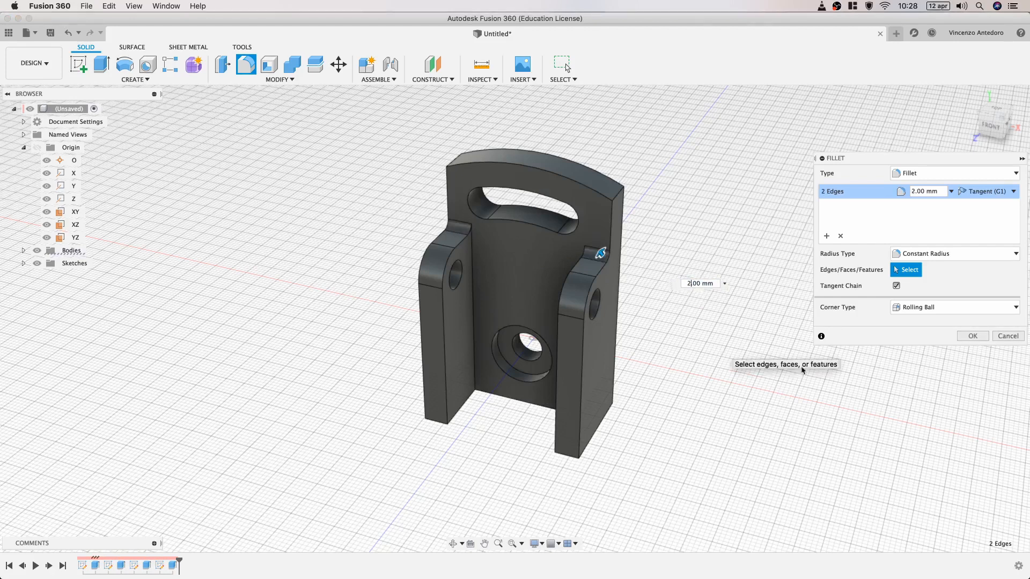
{"action": "left_click", "coordinate": [973, 338]}
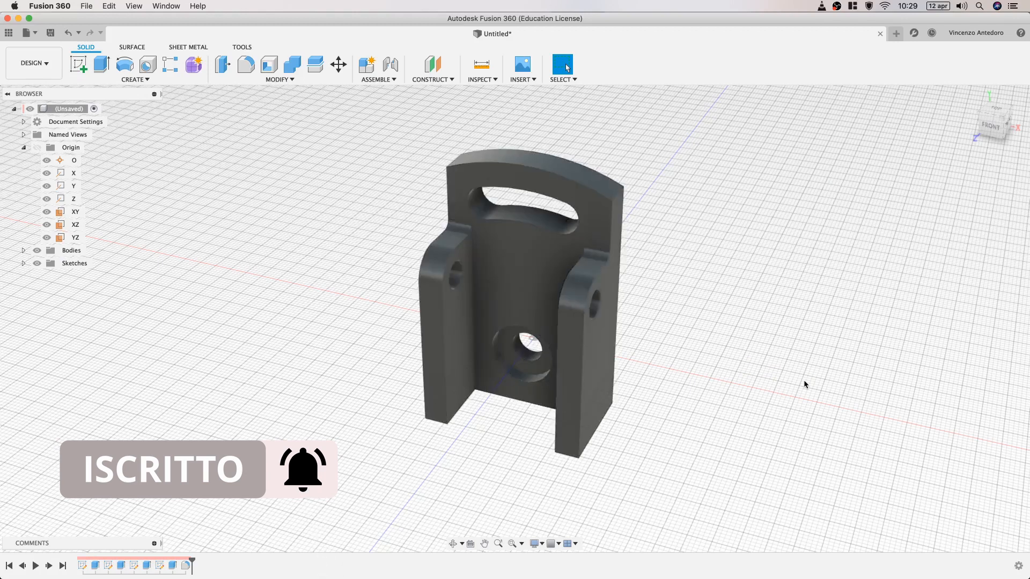
- Examine the finished bracket from several angles, alternating between the wireframe and shaded-with-edges visual styles
{"action": "key", "text": "super+7"}
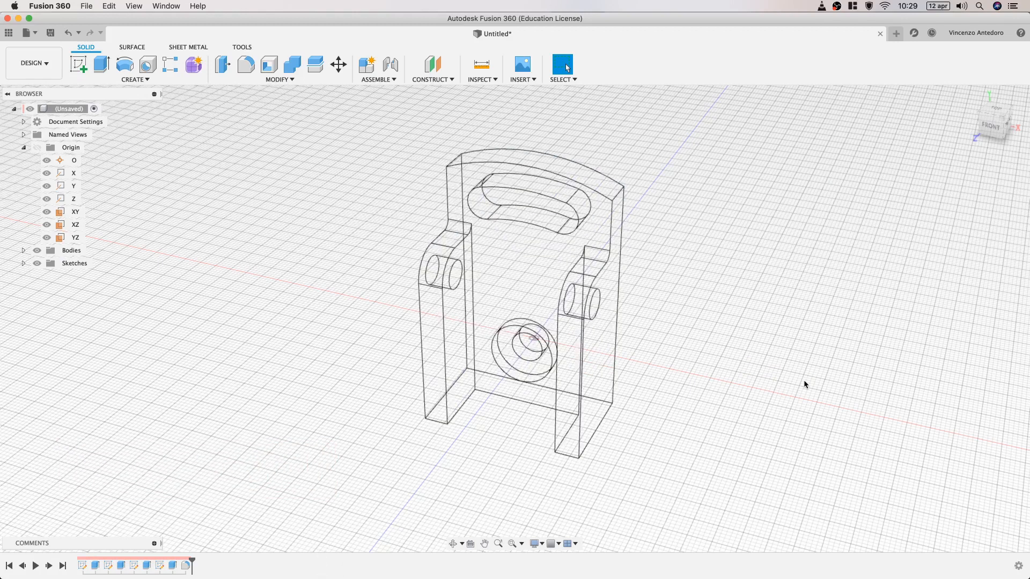
{"action": "key", "text": "super+6"}
{"action": "key", "text": "super+7"}
{"action": "key", "text": "super+6"}
{"action": "key", "text": "super+7"}
{"action": "key", "text": "super+6"}
{"action": "key", "text": "super+7"}
{"action": "mouse_move", "coordinate": [472, 439]}
{"action": "middle_mouse_down", "text": "shift"}
{"action": "mouse_move", "coordinate": [519, 294]}
{"action": "mouse_move", "coordinate": [639, 317]}
{"action": "mouse_move", "coordinate": [570, 336]}
{"action": "mouse_move", "coordinate": [526, 294]}
{"action": "mouse_move", "coordinate": [532, 323]}
{"action": "mouse_move", "coordinate": [448, 333]}
{"action": "mouse_move", "coordinate": [531, 315]}
{"action": "mouse_move", "coordinate": [519, 296]}
{"action": "middle_mouse_up", "text": "shift"}
{"action": "key", "text": "super+6"}
{"action": "key", "text": "super+7"}
{"action": "mouse_move", "coordinate": [527, 365]}
{"action": "middle_mouse_down", "text": "shift"}
{"action": "mouse_move", "coordinate": [552, 345]}
{"action": "mouse_move", "coordinate": [501, 356]}
{"action": "middle_mouse_up", "text": "shift"}
{"action": "key", "text": "super+6"}
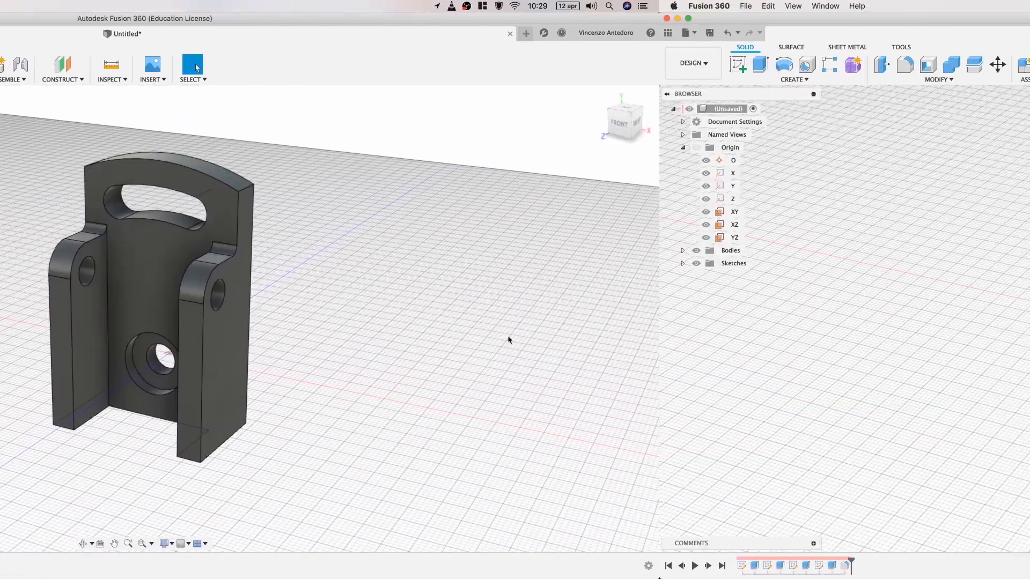
{"action": "key", "text": "super+7"}
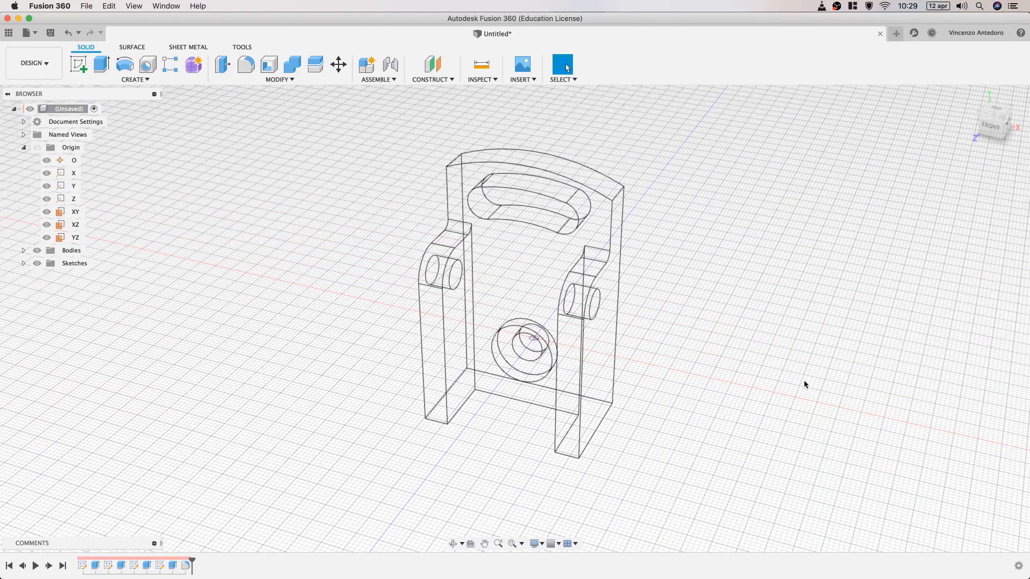